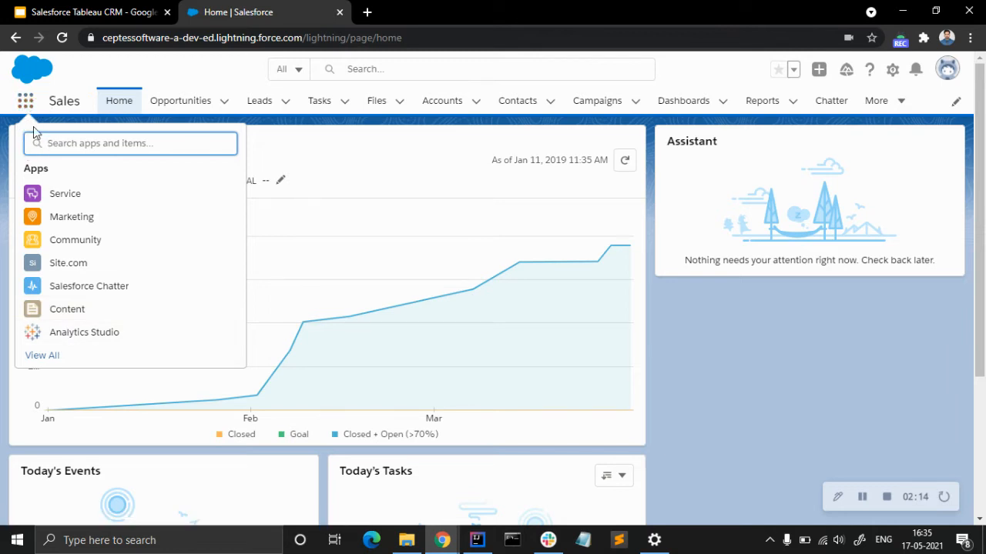
# - Open Analytics Studio from the list of available Salesforce apps
pyautogui.click(107, 336)
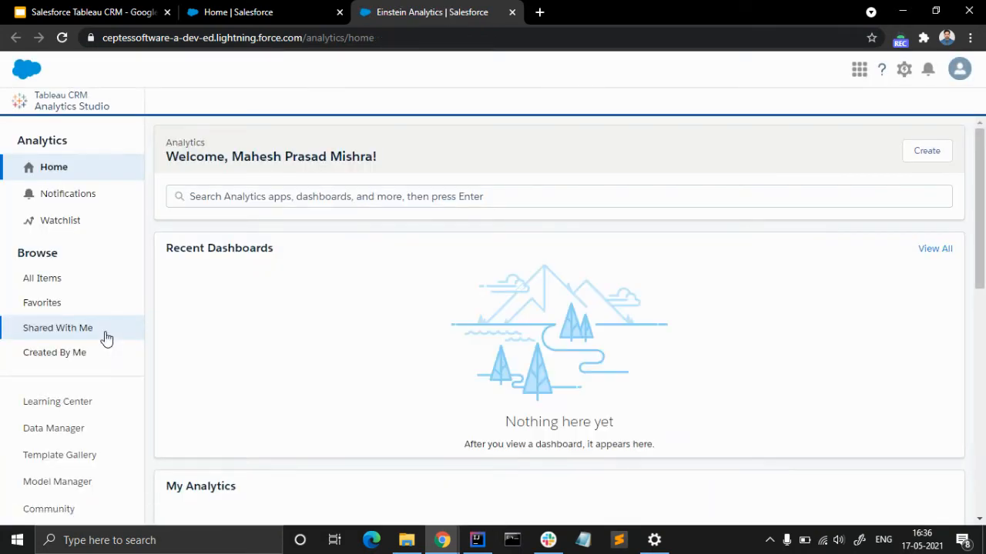
pyautogui.scroll(-4, 727, 352)
pyautogui.scroll(4, 726, 346)
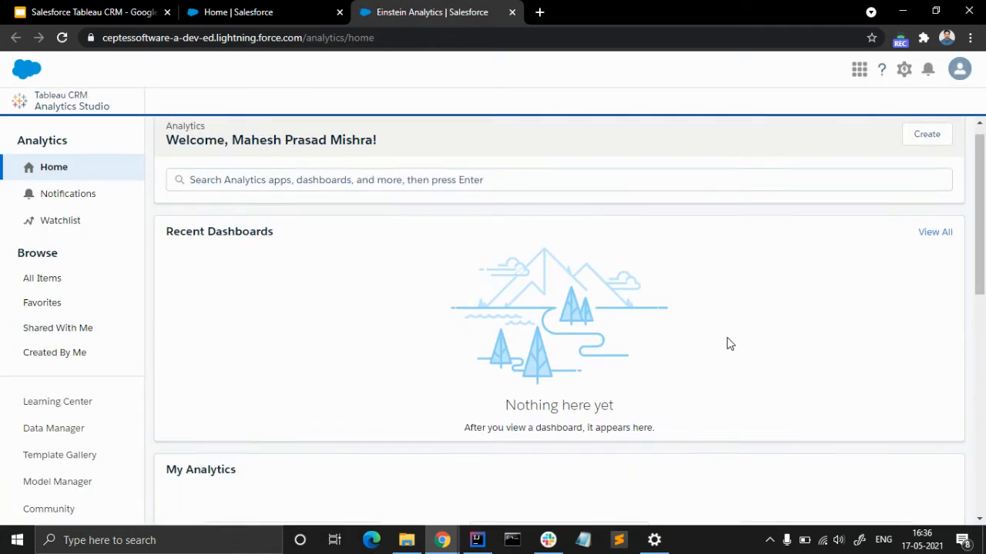
# - Create a blank analytics app named "Tableau CRM Demo"
pyautogui.click(929, 154)
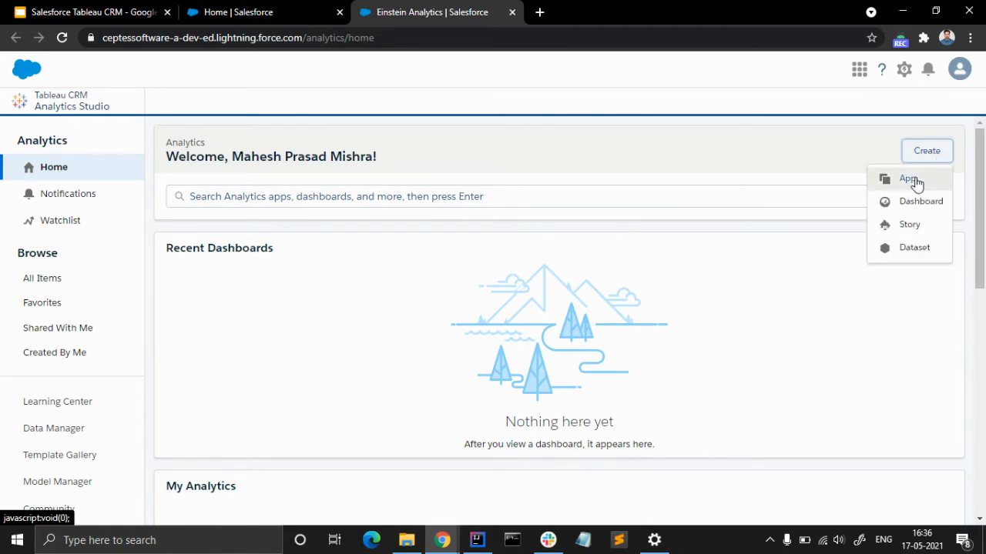
pyautogui.click(916, 181)
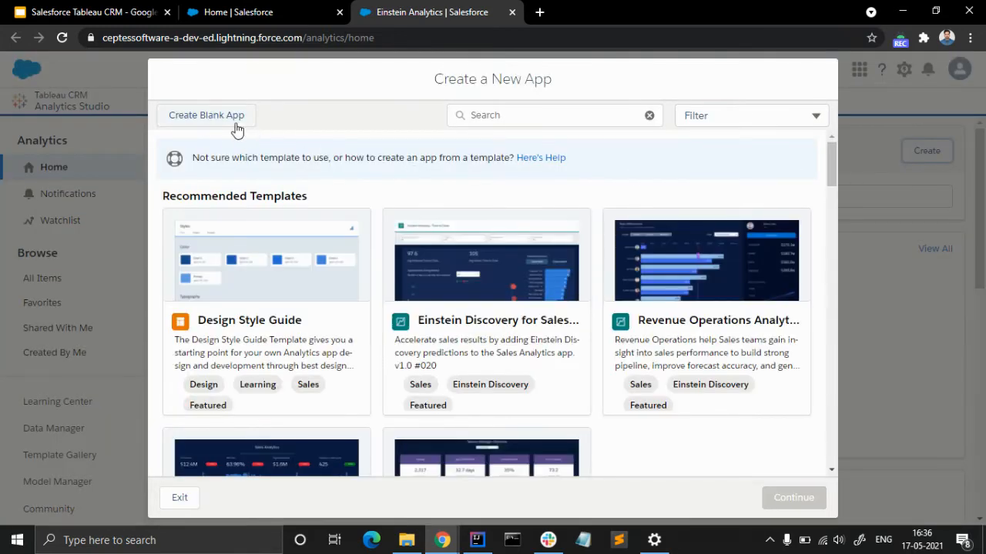
pyautogui.click(206, 119)
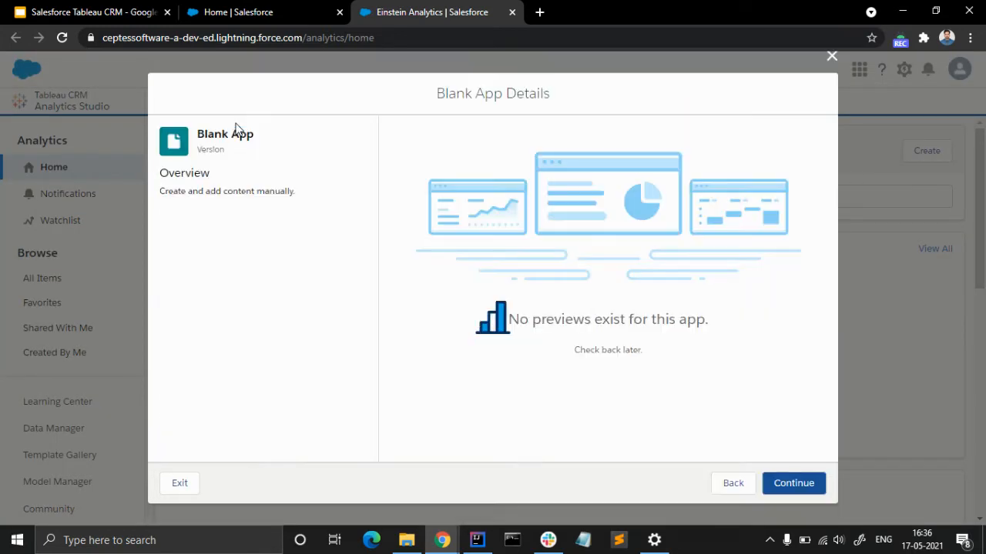
pyautogui.click(794, 484)
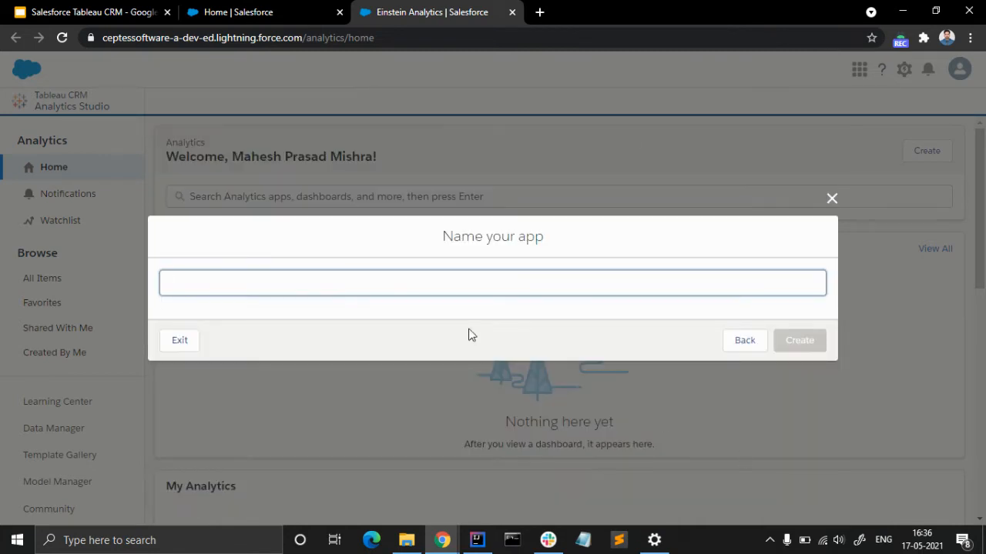
pyautogui.write('Tablea')
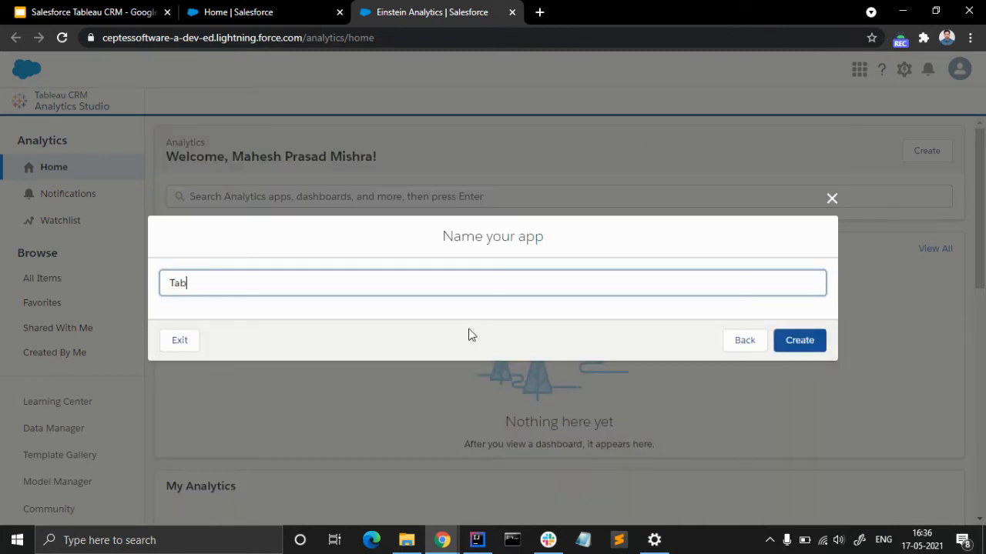
pyautogui.write('u ')
pyautogui.write('CRM')
pyautogui.write(' D')
pyautogui.write(' Demo')
pyautogui.click(814, 343)
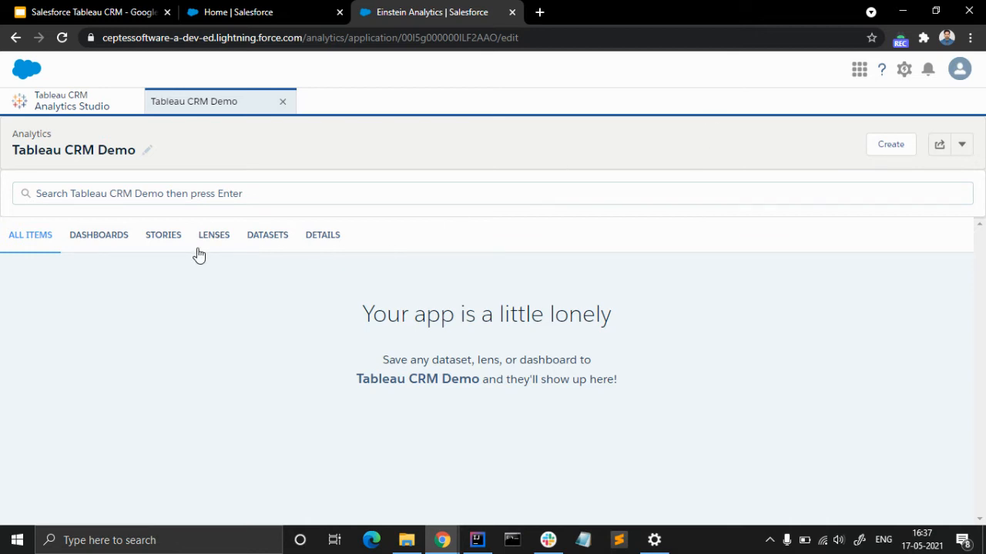
# - Return to the Analytics Studio home and open the Connect page of the Data Manager
pyautogui.click(107, 107)
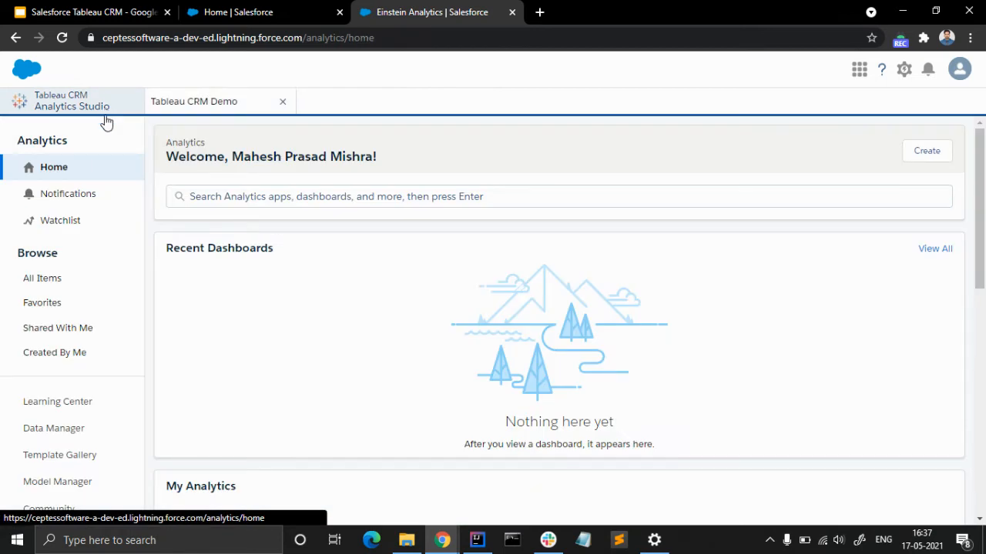
pyautogui.click(81, 436)
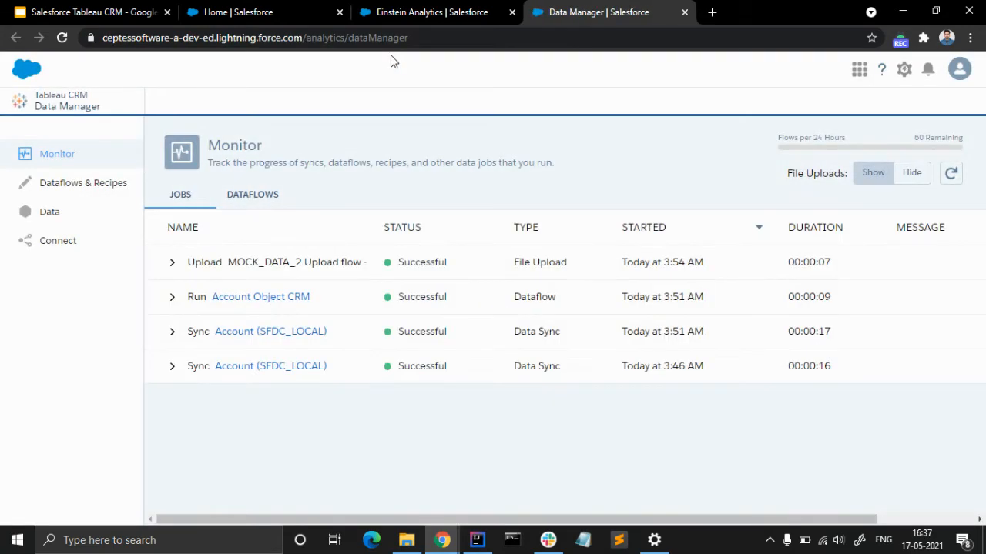
pyautogui.click(56, 240)
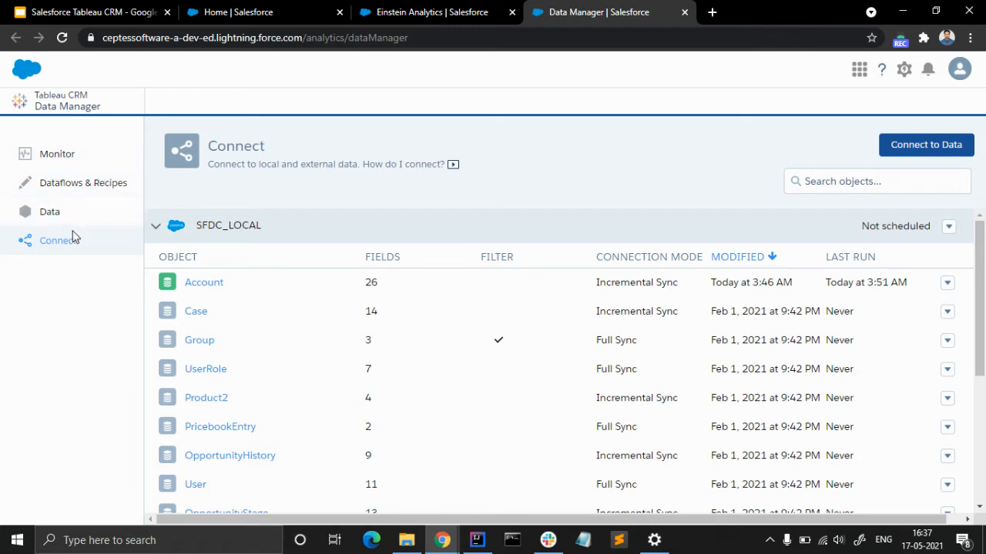
# - Examine the objects listed under the SFDC_LOCAL connection, collapsing and re-expanding the group
pyautogui.scroll(-3, 480, 269)
pyautogui.scroll(2, 462, 278)
pyautogui.scroll(2, 557, 275)
pyautogui.click(156, 226)
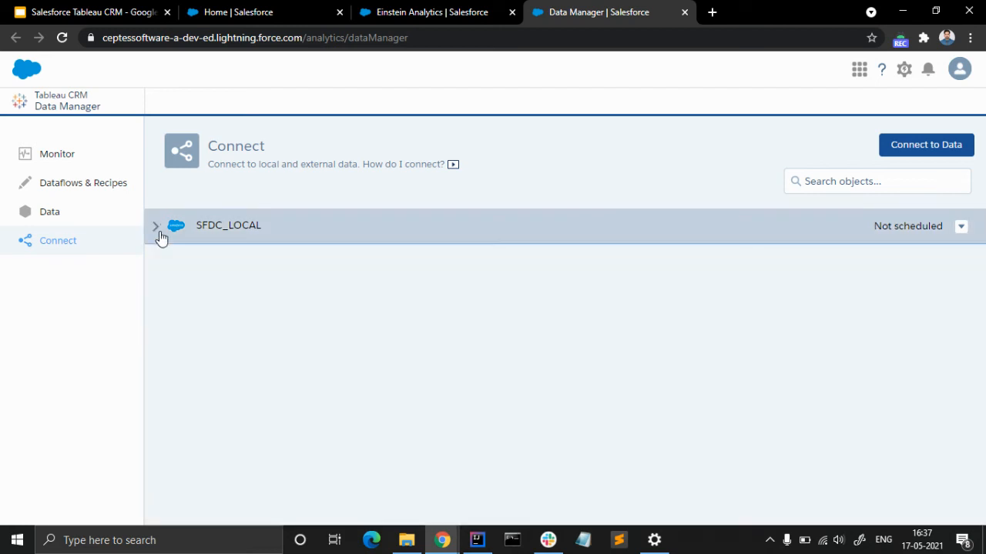
pyautogui.click(158, 231)
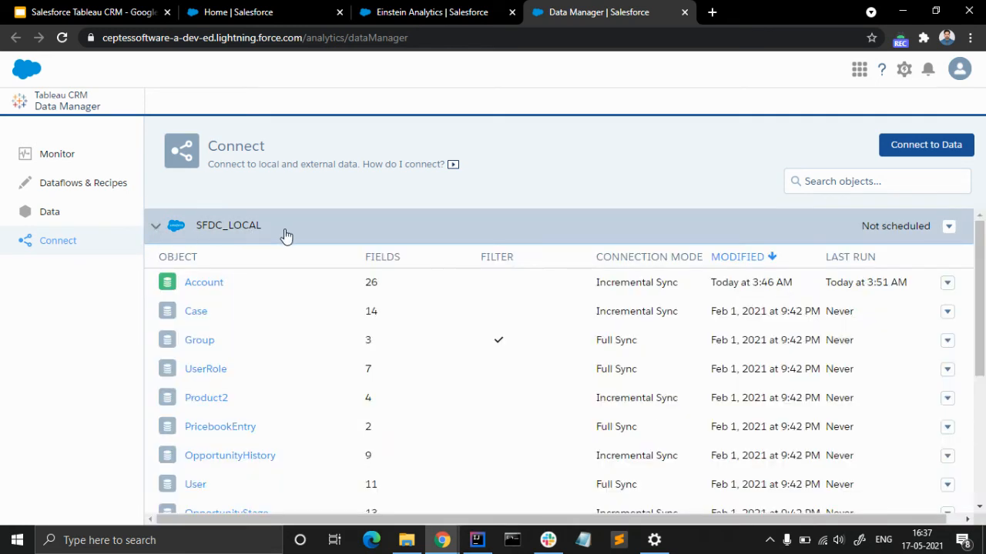
pyautogui.scroll(-5, 508, 322)
pyautogui.scroll(4, 508, 322)
# - Start adding a new input connection for connecting to data
pyautogui.click(882, 145)
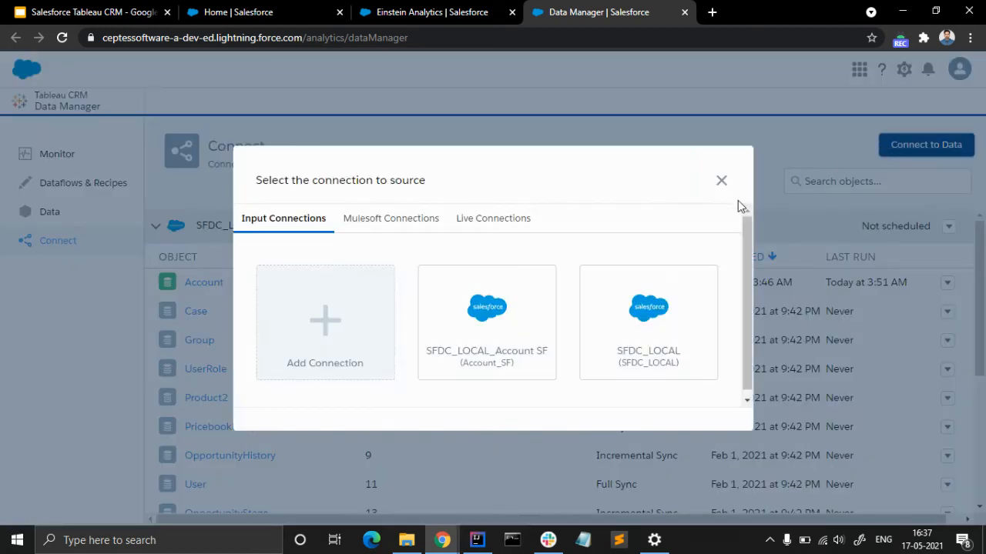
pyautogui.click(369, 327)
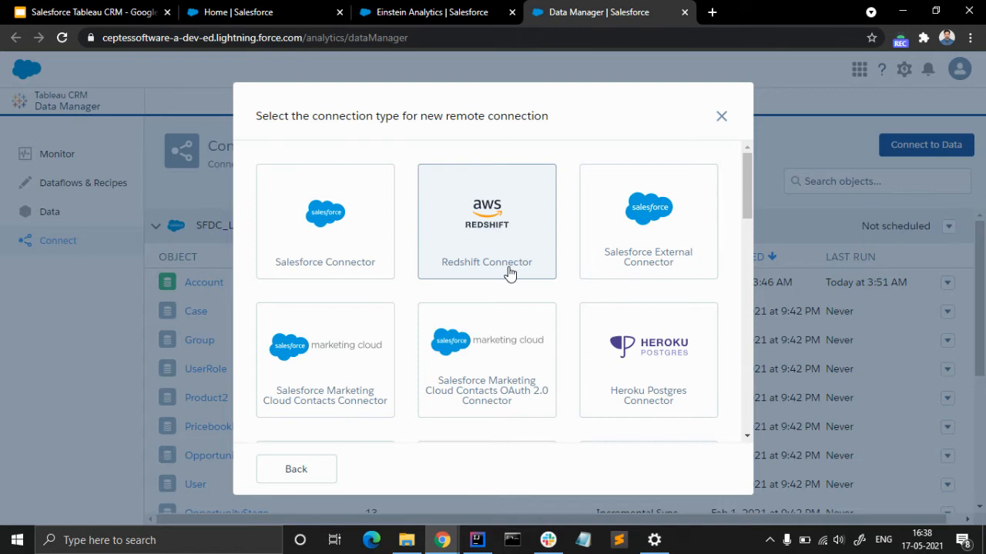
# - Look through the connector types available for a new remote connection
pyautogui.scroll(-2, 583, 274)
pyautogui.scroll(-1, 469, 355)
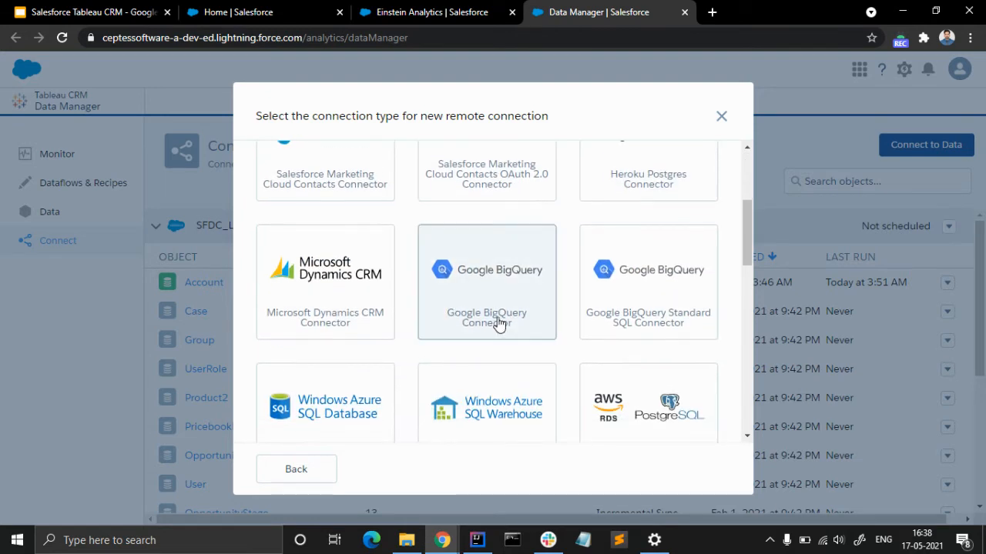
pyautogui.scroll(-2, 315, 312)
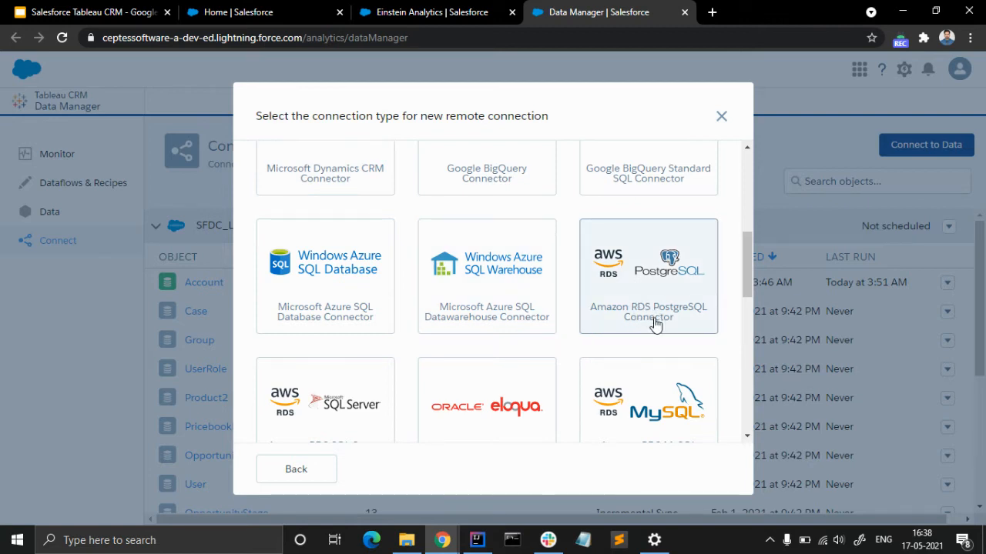
pyautogui.scroll(-1, 655, 320)
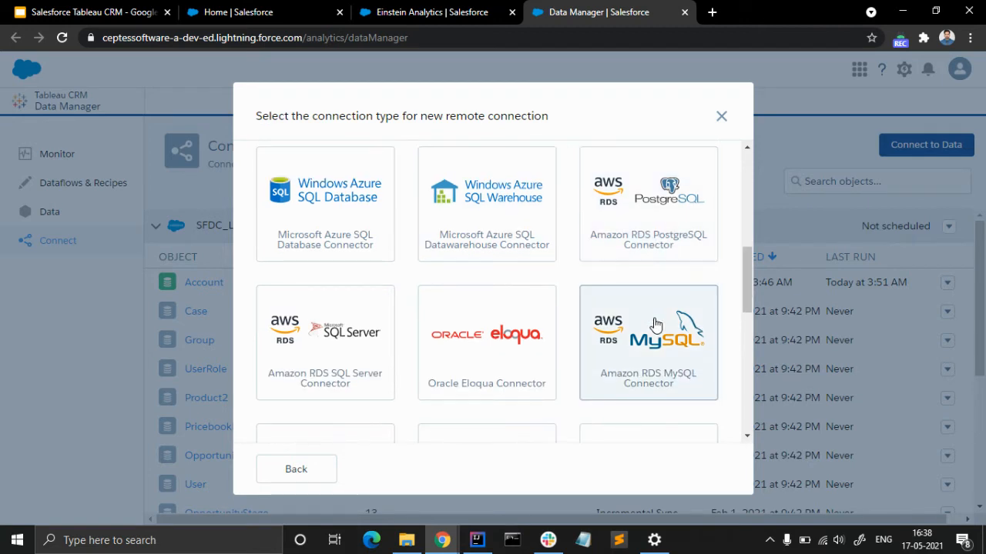
pyautogui.scroll(-1, 654, 326)
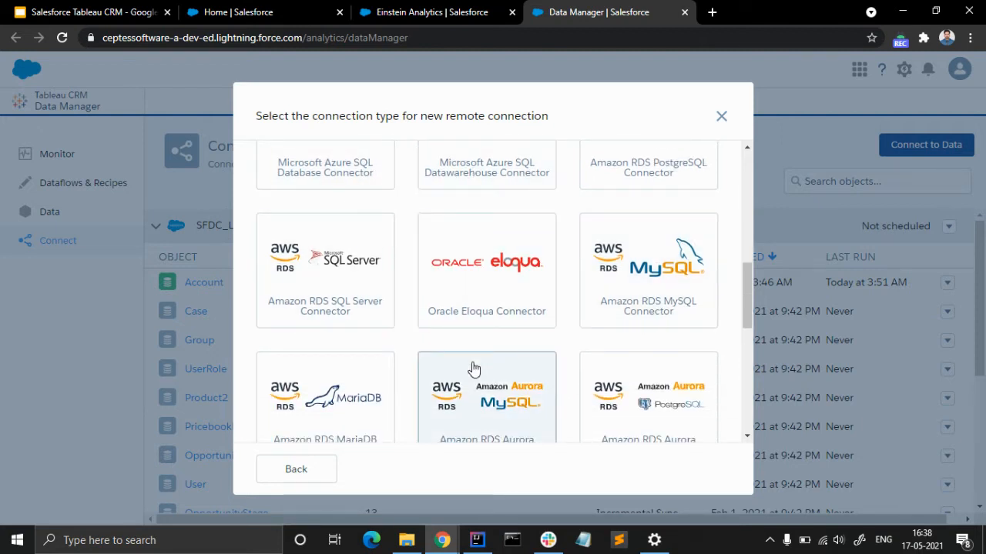
pyautogui.scroll(-2, 473, 369)
pyautogui.scroll(-1, 471, 339)
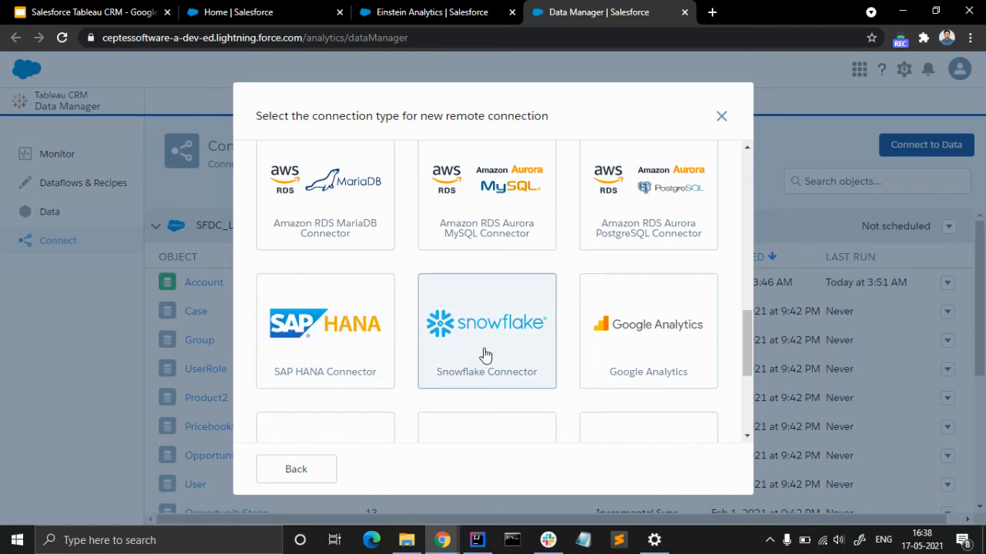
pyautogui.scroll(-2, 485, 350)
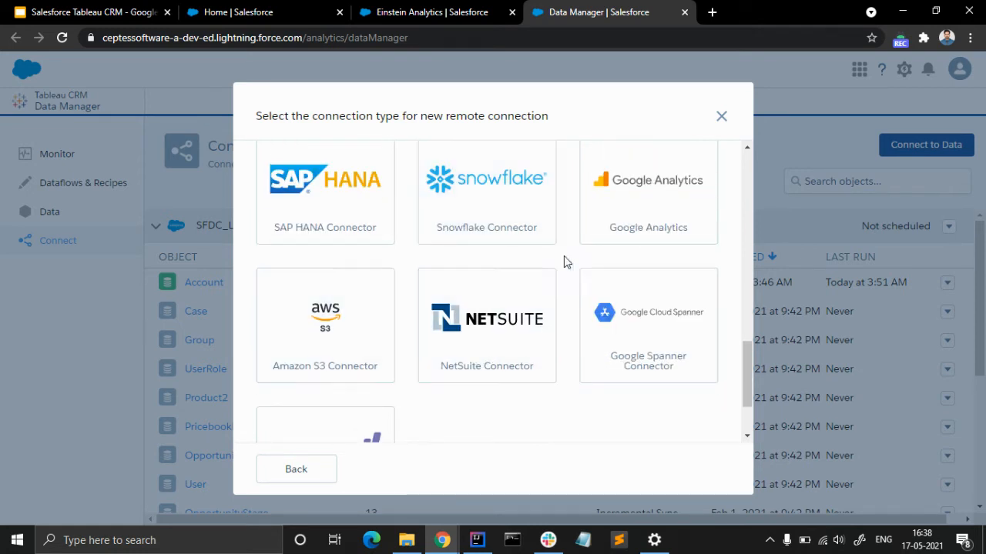
pyautogui.scroll(-2, 556, 298)
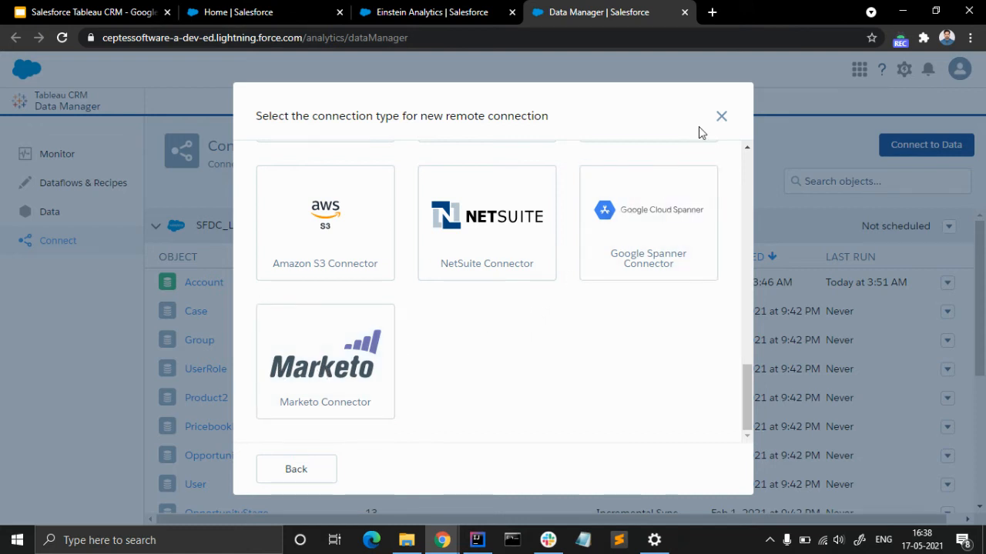
pyautogui.scroll(3, 625, 264)
pyautogui.scroll(5, 625, 264)
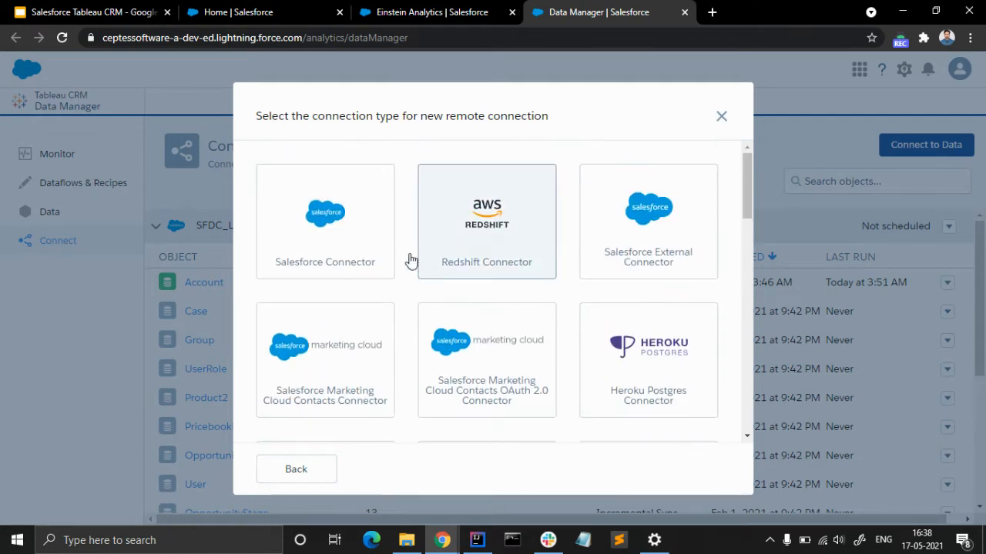
# - Set up a Salesforce Connector with connection name "Account CRM", developer name "AccountCRM" and description "Account CRM", and save it
pyautogui.click(334, 256)
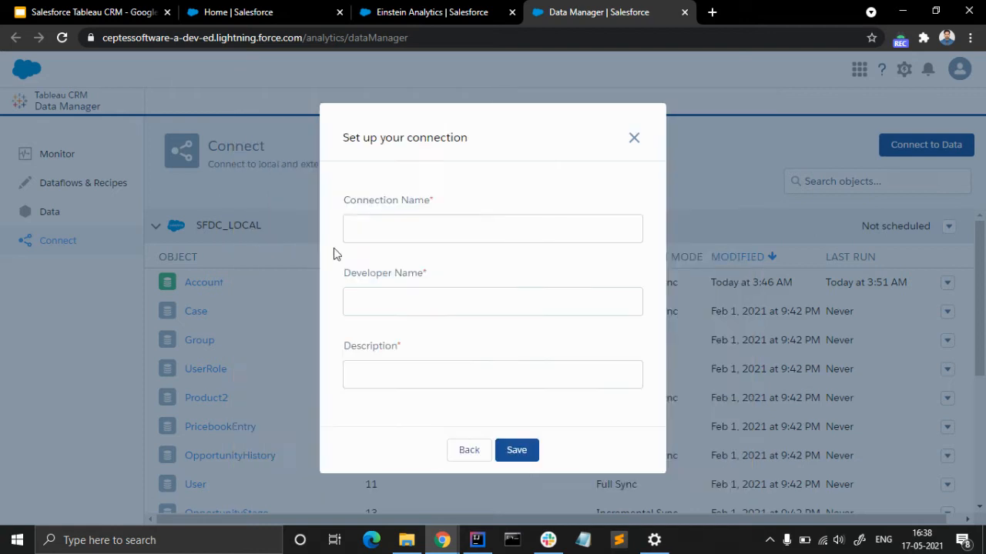
pyautogui.write('Account CRM')
pyautogui.click(470, 300)
pyautogui.write('Account')
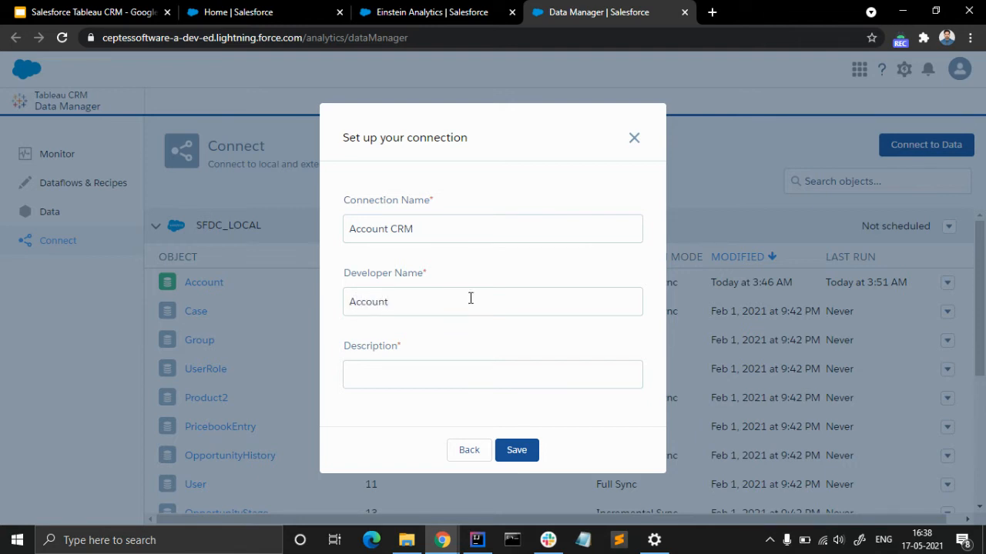
pyautogui.write('CRM')
pyautogui.click(466, 371)
pyautogui.write('Account CRM')
pyautogui.click(528, 457)
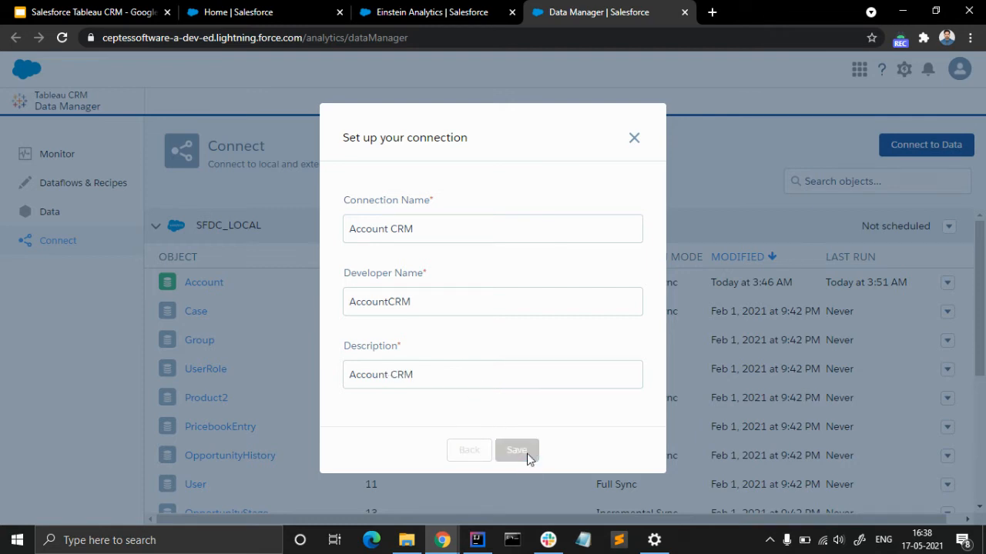
# - Choose the new SFDC_LOCAL_Account CRM connection as the data source
pyautogui.scroll(-2, 583, 315)
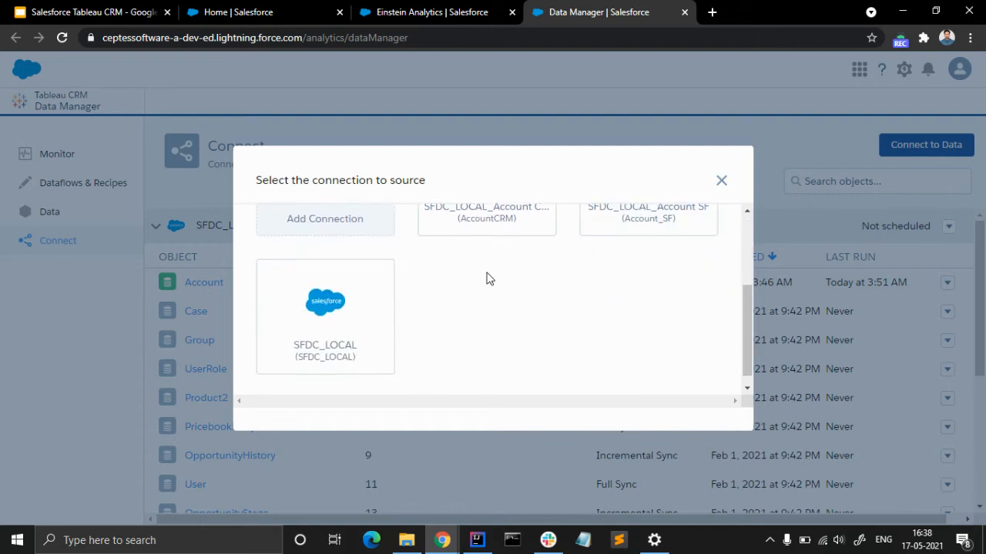
pyautogui.scroll(2, 486, 290)
pyautogui.click(490, 308)
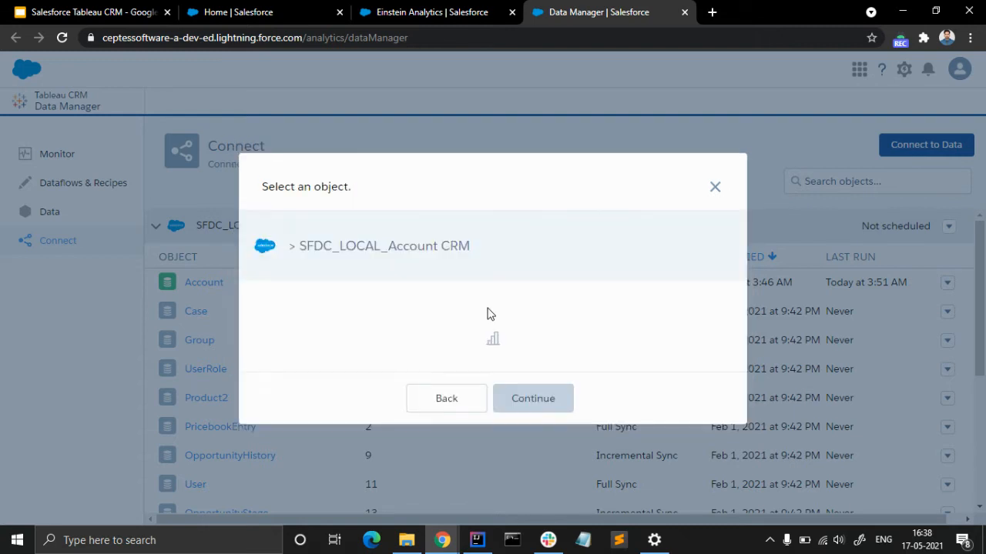
# - Select the AccountChangeEvent object from the connection's object list and continue to its field selection
pyautogui.scroll(-3, 472, 296)
pyautogui.scroll(-5, 470, 291)
pyautogui.scroll(1, 470, 292)
pyautogui.scroll(-3, 470, 292)
pyautogui.scroll(2, 469, 291)
pyautogui.scroll(2, 470, 291)
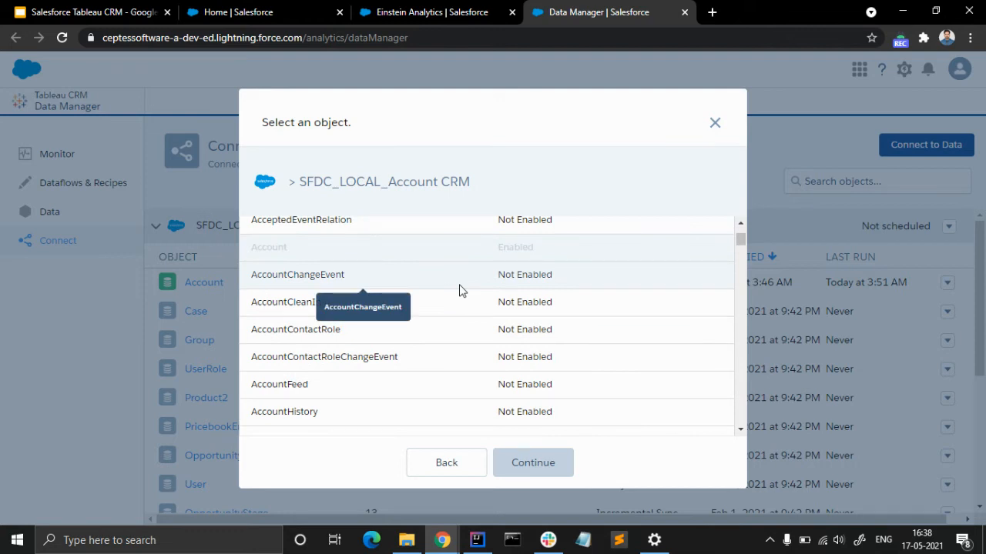
pyautogui.scroll(1, 451, 290)
pyautogui.click(522, 322)
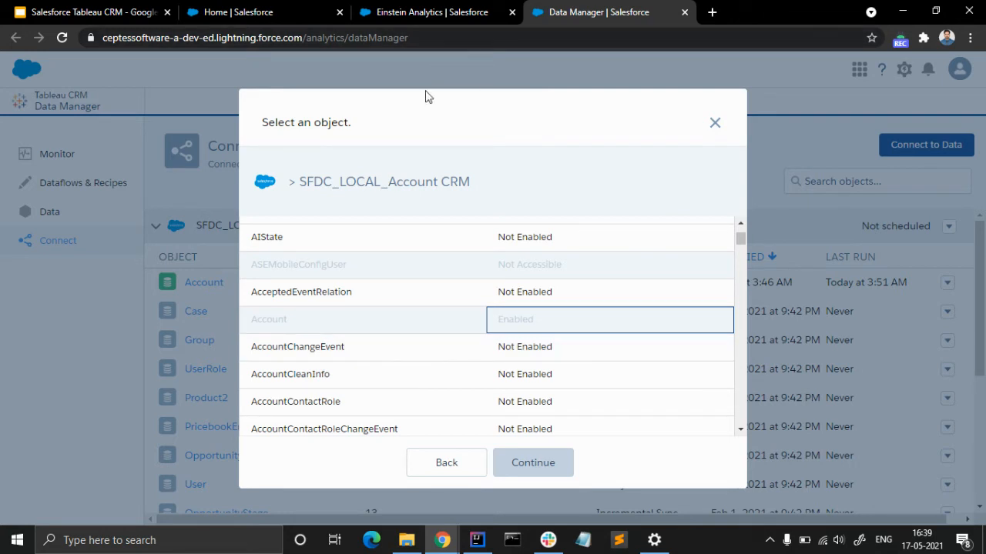
pyautogui.click(348, 351)
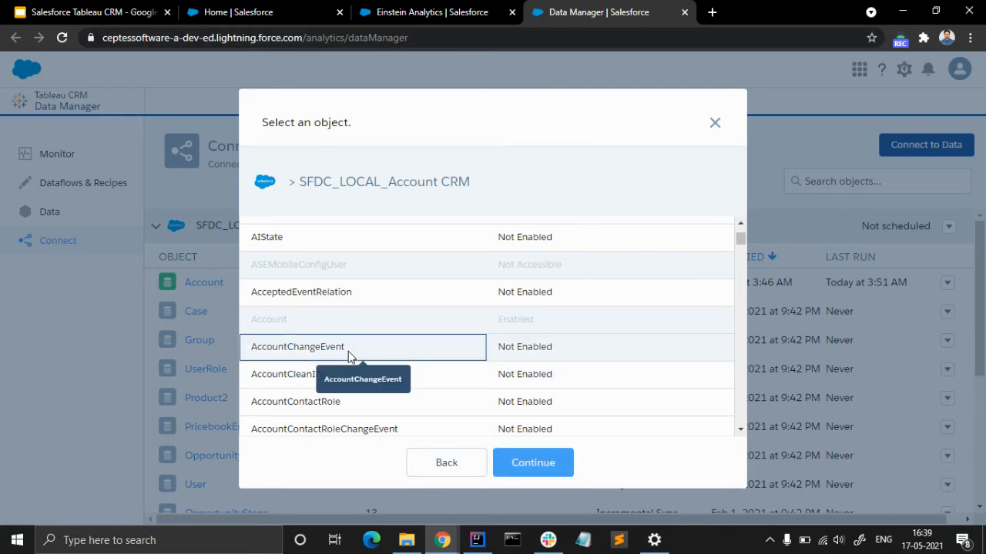
pyautogui.click(552, 351)
pyautogui.click(400, 351)
pyautogui.click(400, 345)
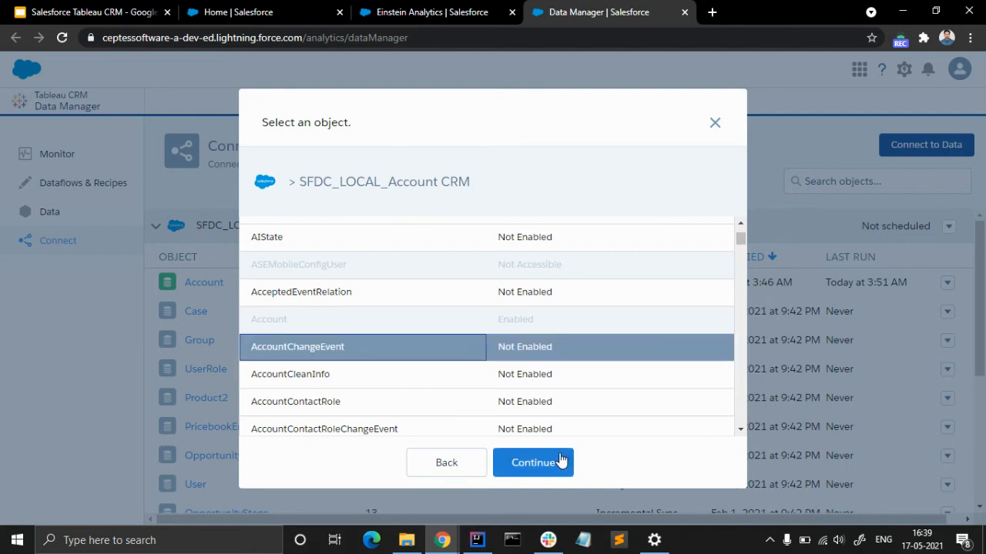
pyautogui.click(532, 464)
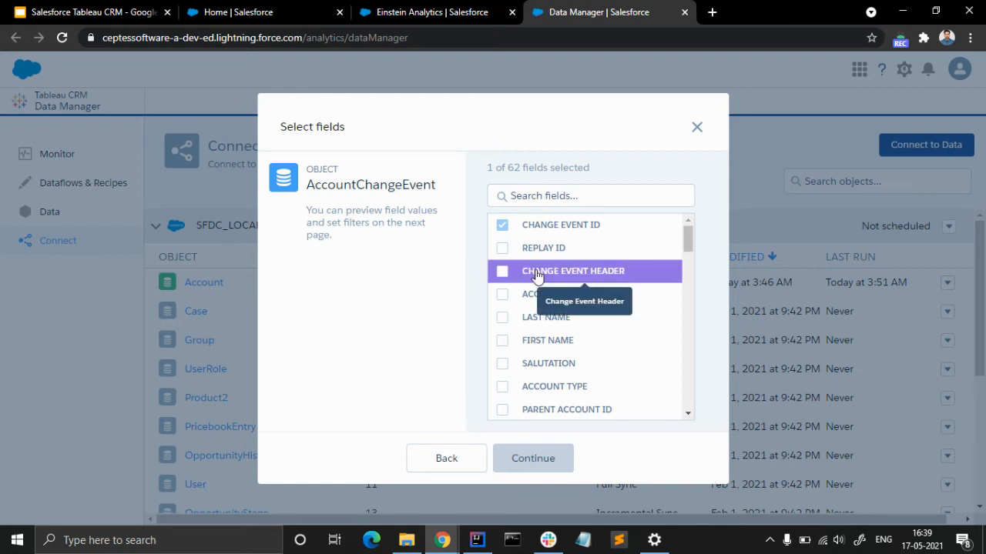
# - Look through the AccountChangeEvent fields and close the field selection without saving
pyautogui.scroll(-2, 590, 337)
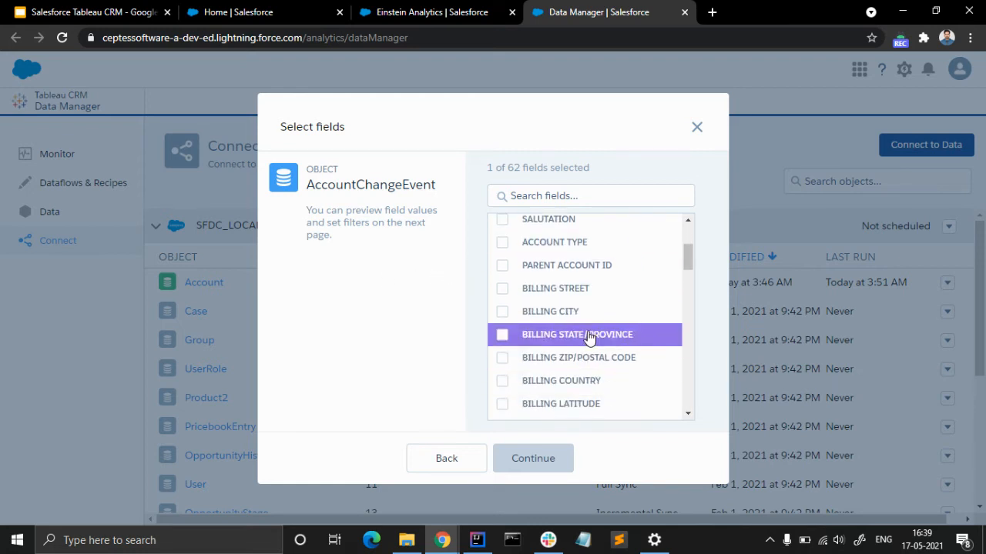
pyautogui.scroll(-4, 589, 337)
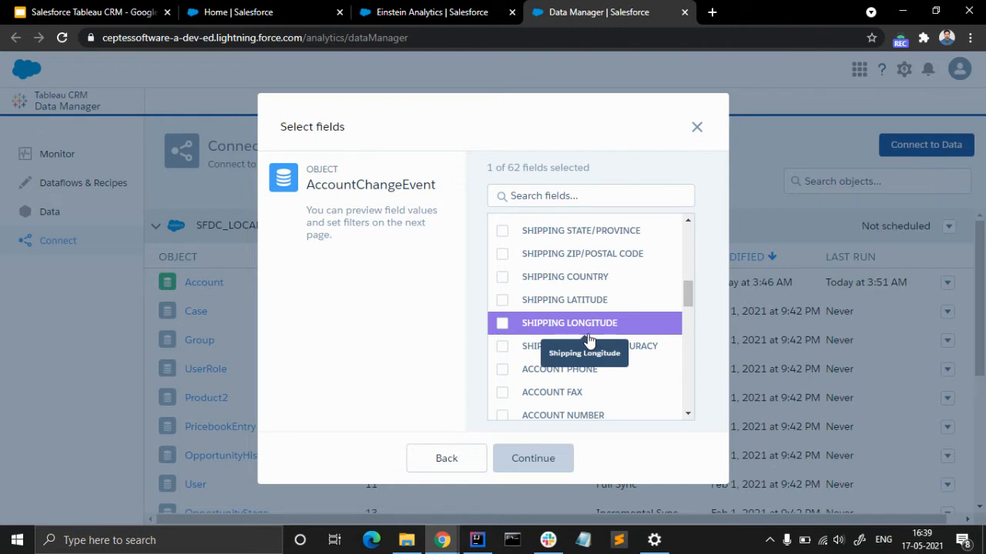
pyautogui.scroll(-10, 589, 339)
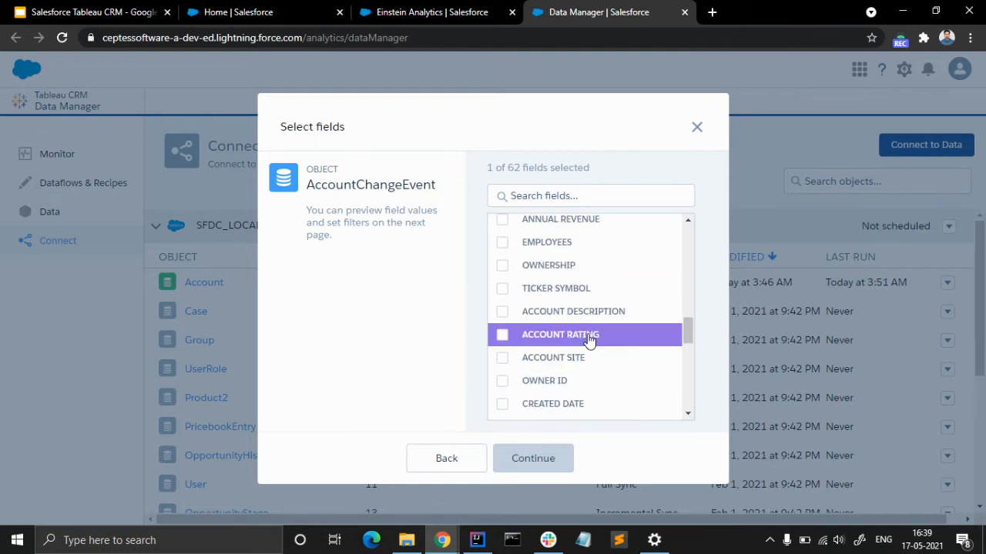
pyautogui.click(698, 128)
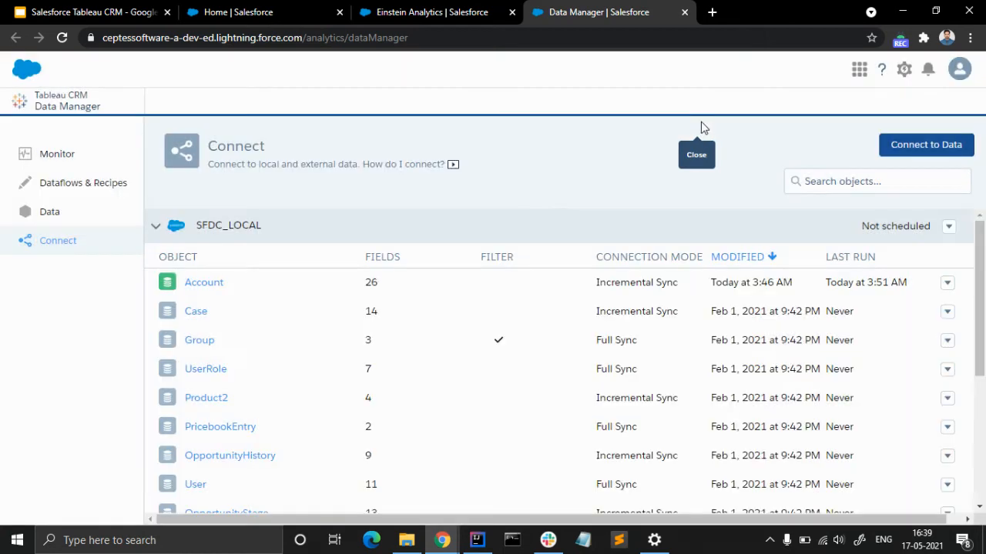
# - Open the Account object of the SFDC_LOCAL connection and review which of its fields are selected for syncing
pyautogui.click(267, 285)
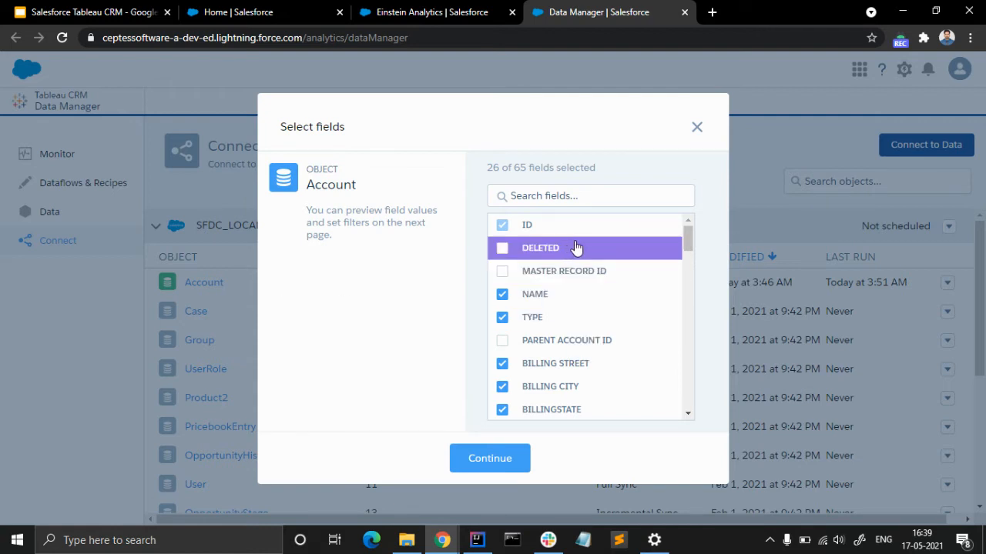
pyautogui.scroll(-2, 585, 246)
pyautogui.scroll(-1, 589, 240)
pyautogui.scroll(-3, 596, 322)
pyautogui.scroll(-4, 596, 318)
pyautogui.scroll(4, 596, 315)
pyautogui.scroll(-10, 599, 312)
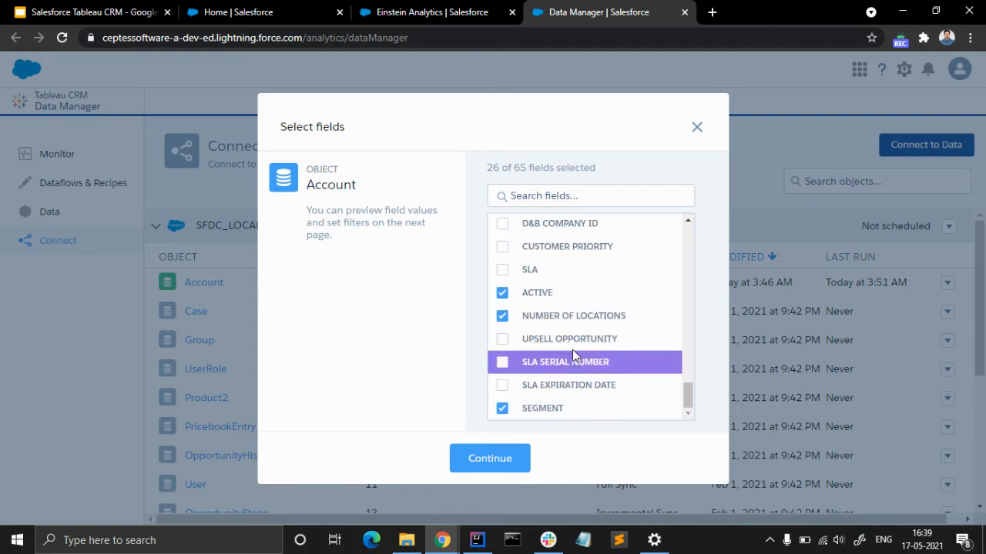
pyautogui.scroll(3, 573, 354)
pyautogui.click(531, 279)
pyautogui.click(539, 280)
pyautogui.scroll(3, 574, 328)
pyautogui.scroll(10, 578, 339)
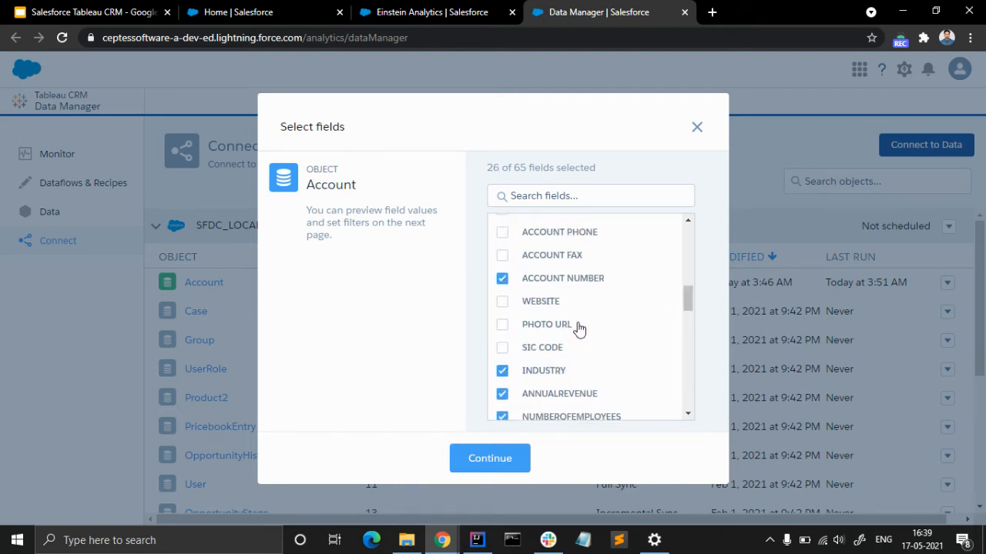
# - Preview the Account source data through to its last columns and save the object settings
pyautogui.click(517, 460)
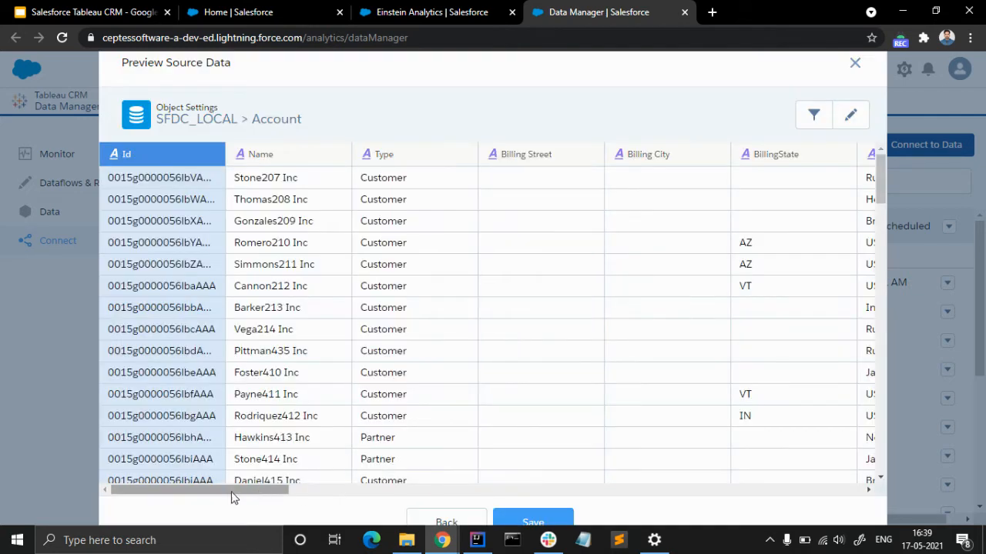
pyautogui.moveTo(231, 489); pyautogui.dragTo(825, 473)
pyautogui.scroll(-3, 717, 375)
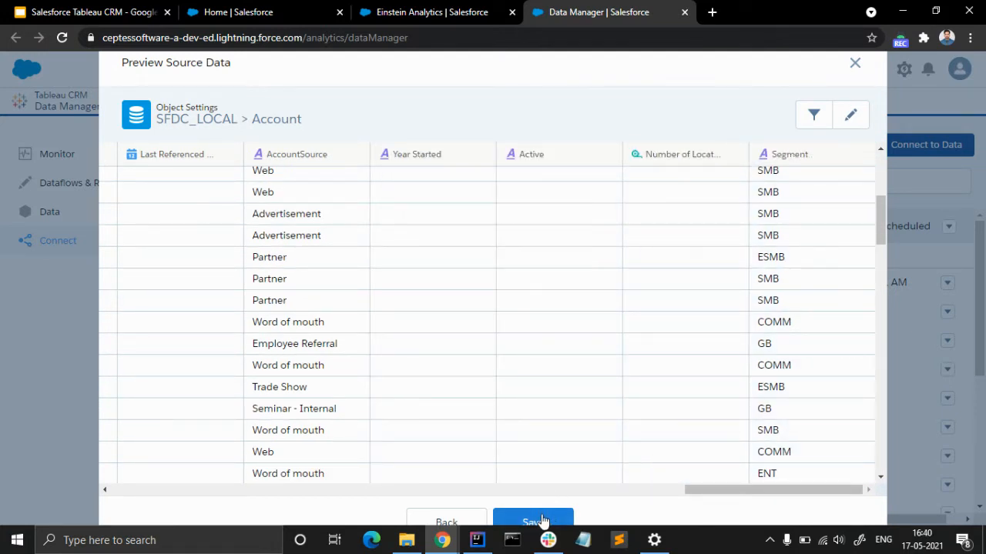
pyautogui.click(543, 522)
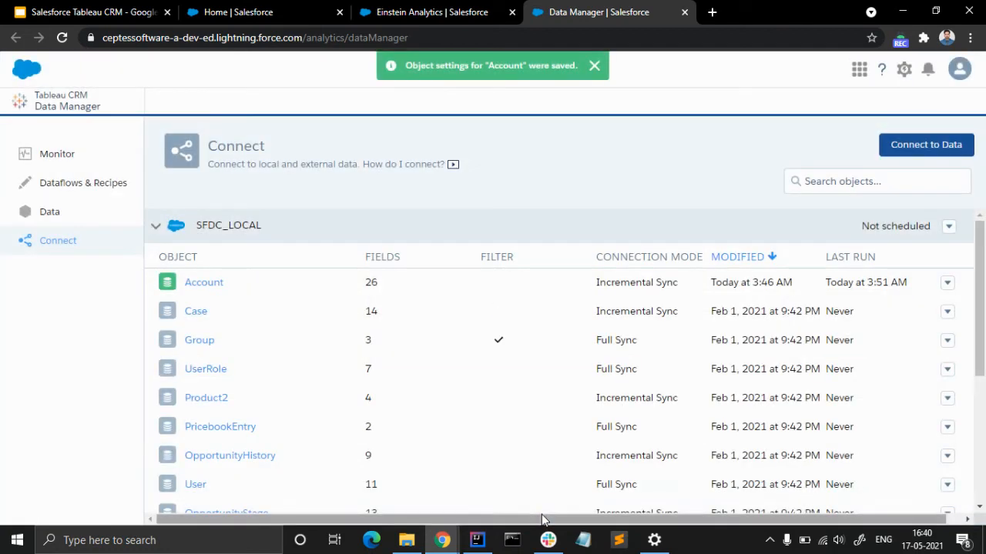
# - Run a full data sync of the SFDC_LOCAL Account object
pyautogui.click(947, 282)
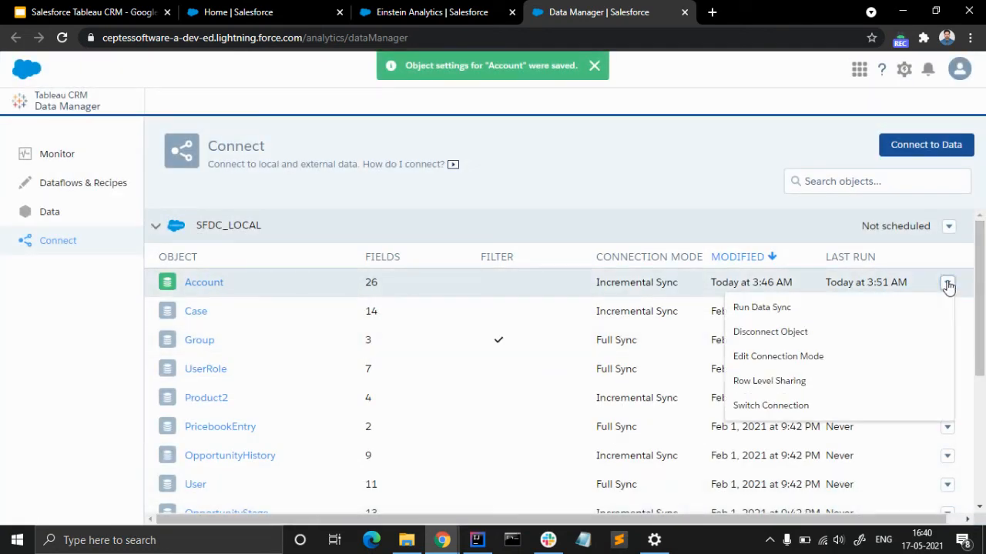
pyautogui.click(793, 309)
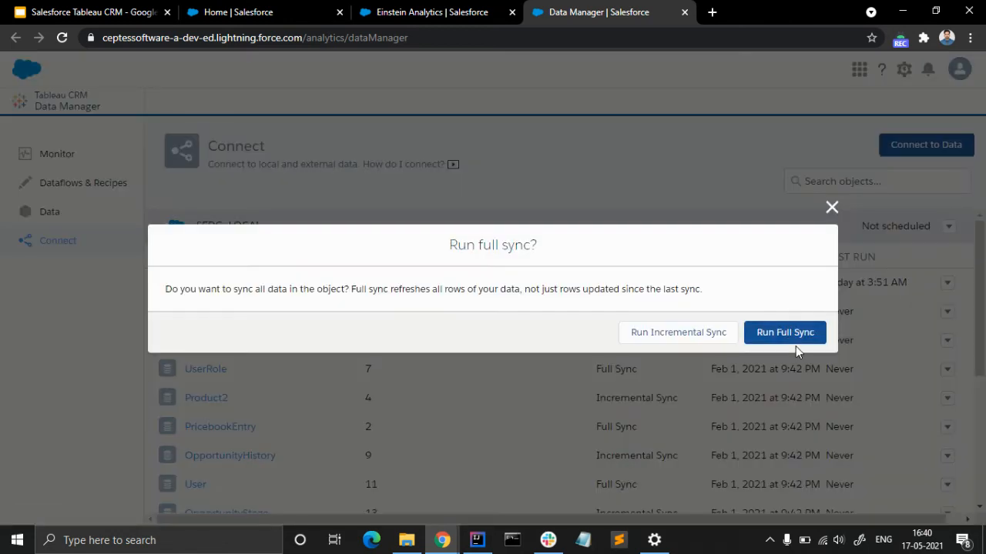
pyautogui.click(798, 339)
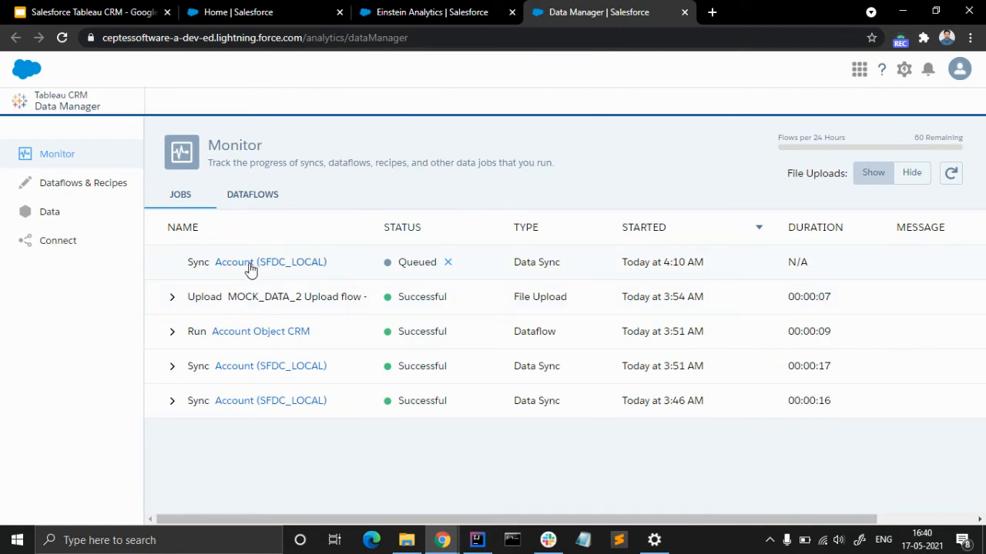
# - Refresh the job list repeatedly to check the status of the Account sync
pyautogui.click(952, 177)
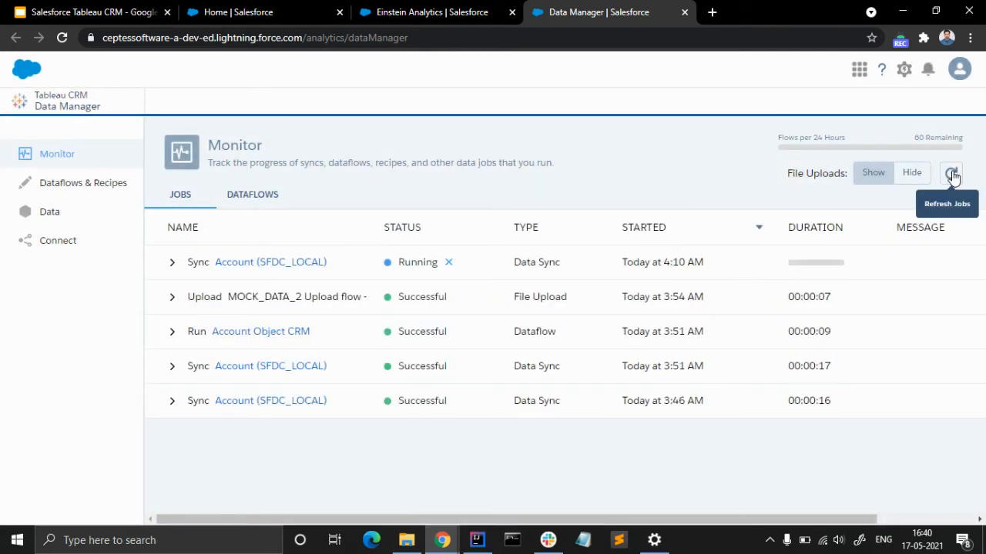
pyautogui.click(953, 177)
pyautogui.click(953, 176)
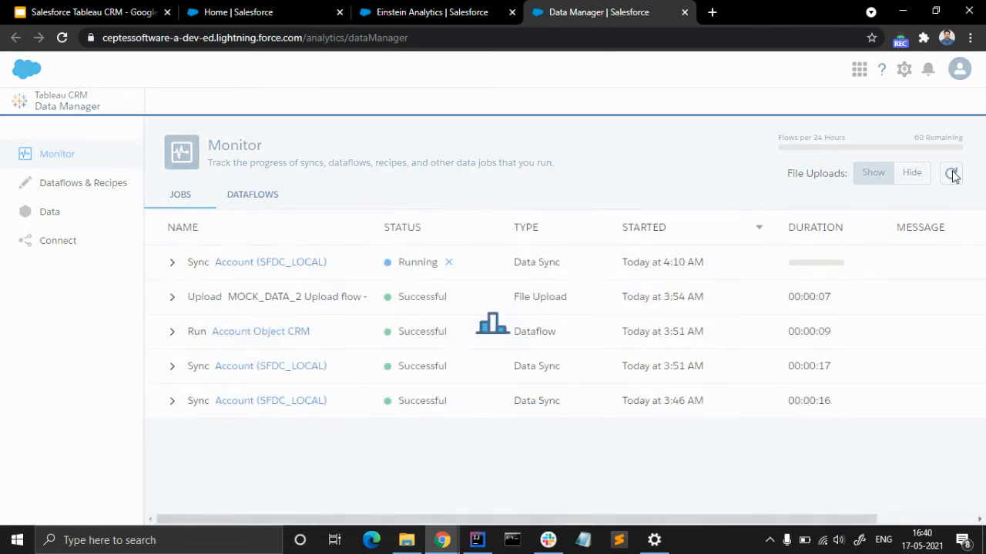
pyautogui.click(953, 177)
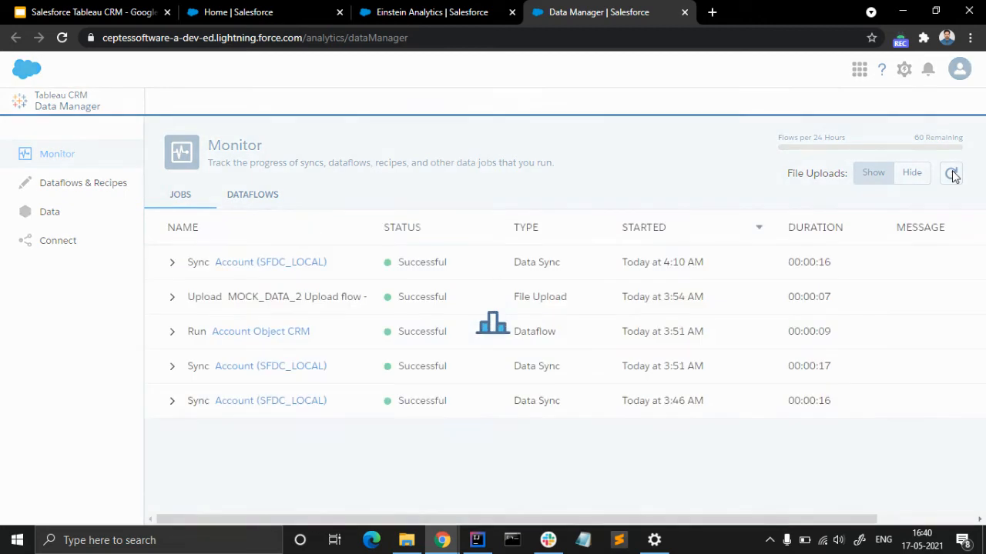
# - Create a new dataflow named "Account Object Dataflow"
pyautogui.click(90, 192)
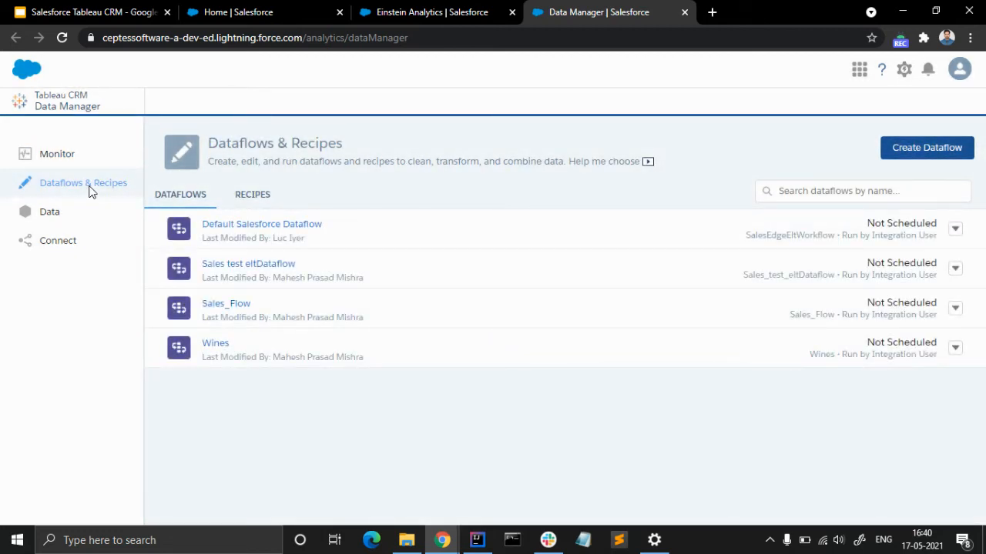
pyautogui.click(903, 154)
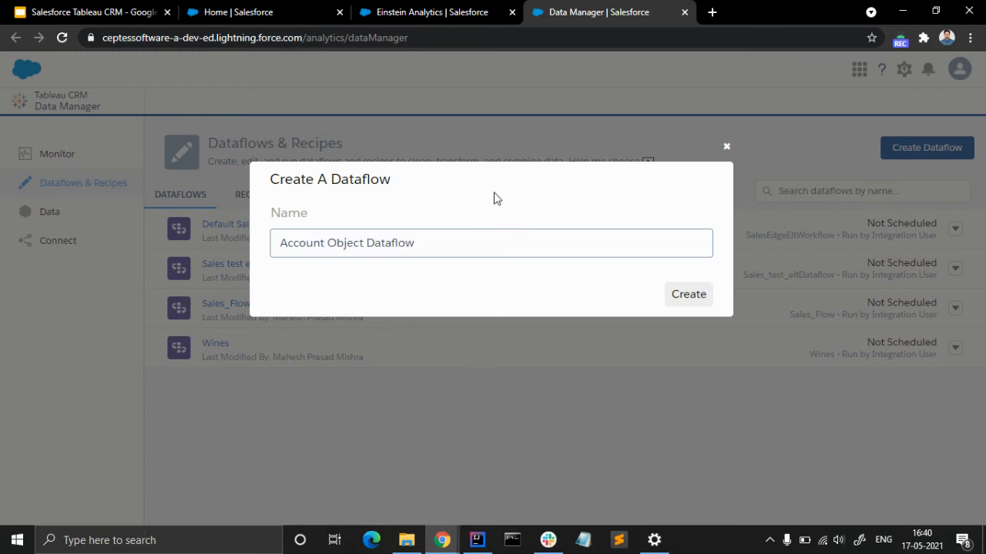
pyautogui.click(696, 302)
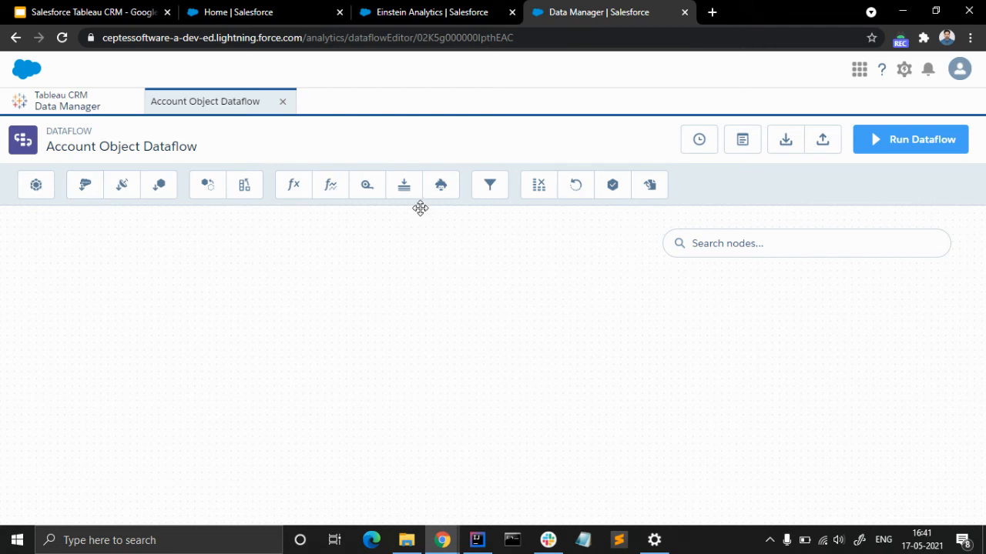
# - Start an sfdcDigest node named "Account Digest" with Account as its source object
pyautogui.click(80, 185)
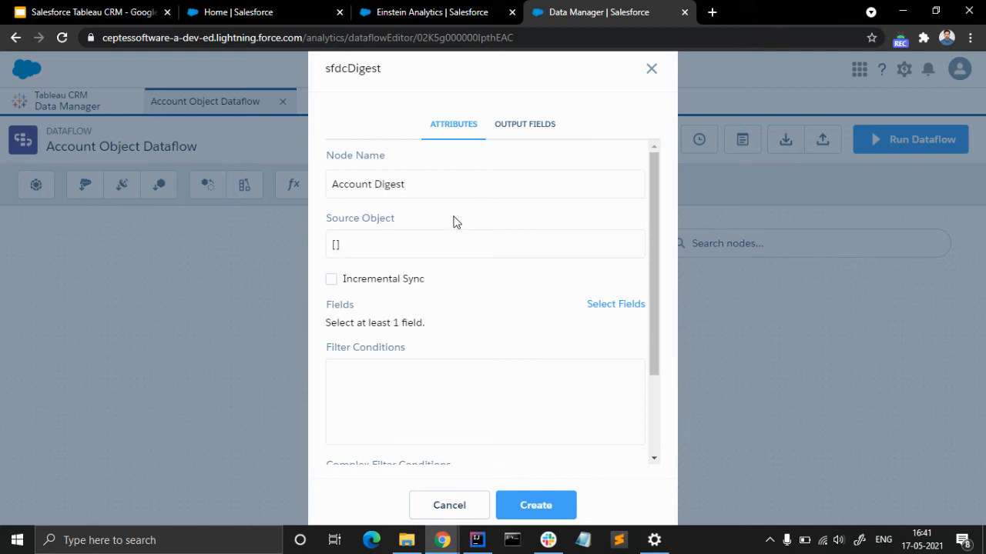
pyautogui.click(436, 245)
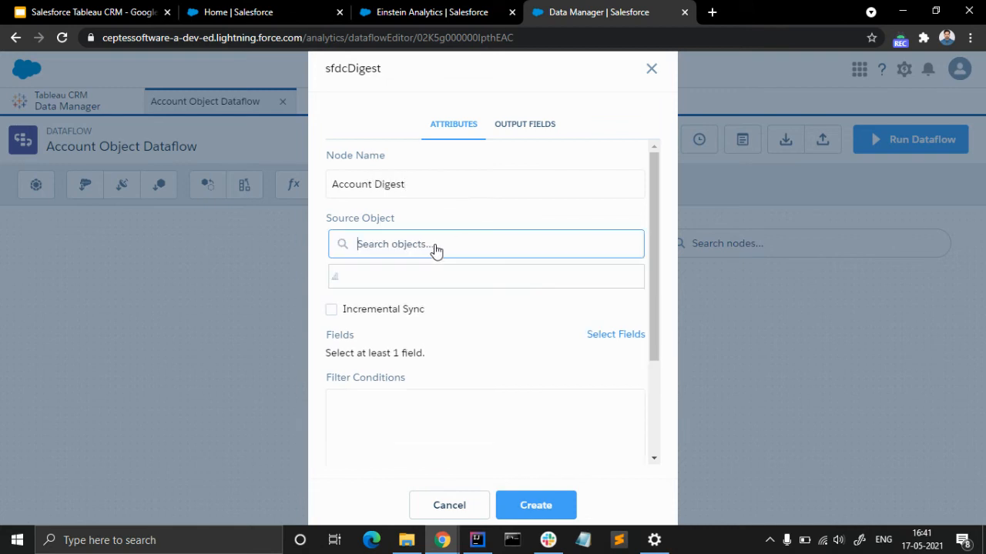
pyautogui.click(404, 303)
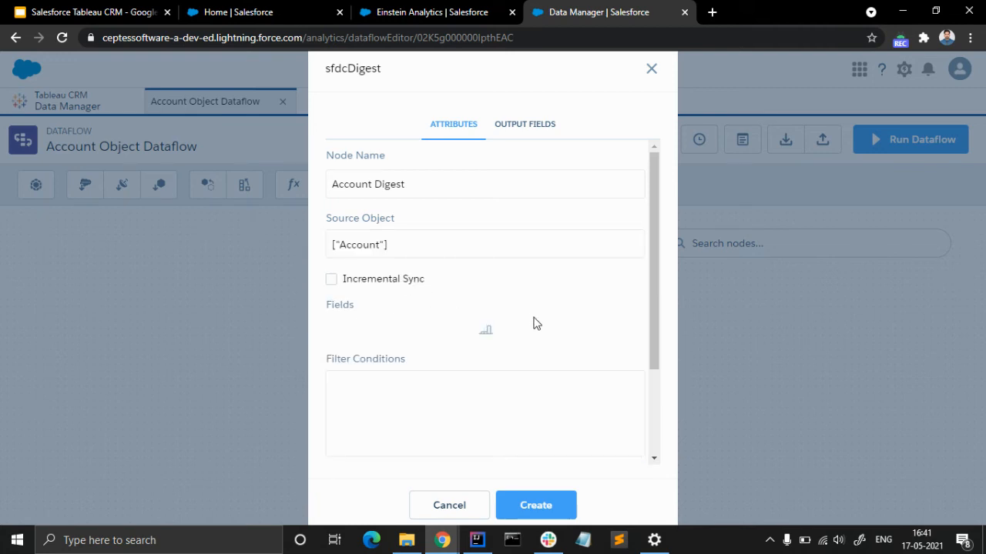
# - Select the digest node's fields AccountNumber, AccountSource, Active__c, AnnualRevenue, BillingCity, BillingCountry, BillingState and BillingStreet
pyautogui.click(636, 308)
pyautogui.scroll(-3, 527, 293)
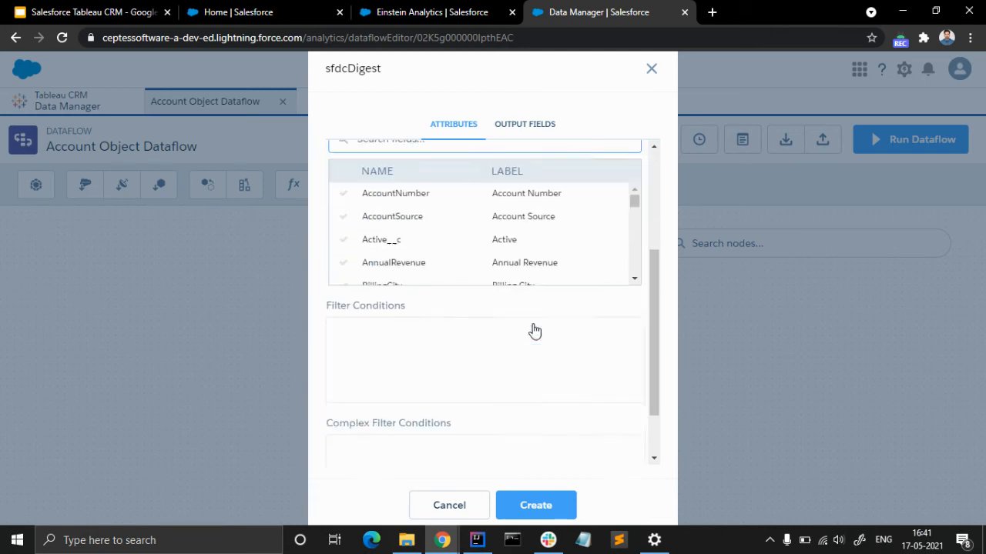
pyautogui.click(474, 176)
pyautogui.click(478, 194)
pyautogui.click(479, 215)
pyautogui.scroll(-1, 499, 208)
pyautogui.click(499, 171)
pyautogui.click(504, 190)
pyautogui.click(506, 212)
pyautogui.scroll(-2, 512, 215)
pyautogui.scroll(1, 514, 217)
pyautogui.scroll(-1, 514, 218)
pyautogui.click(523, 188)
pyautogui.click(521, 209)
pyautogui.scroll(1, 508, 214)
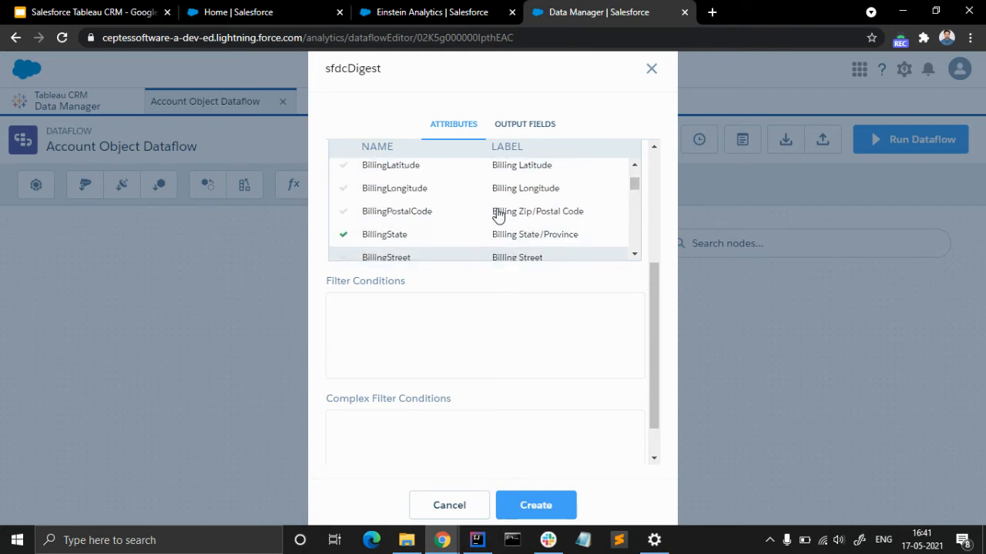
# - Add the Industry and LastModifiedDate fields to the Account Digest node's field selection
pyautogui.scroll(-3, 499, 216)
pyautogui.scroll(1, 498, 214)
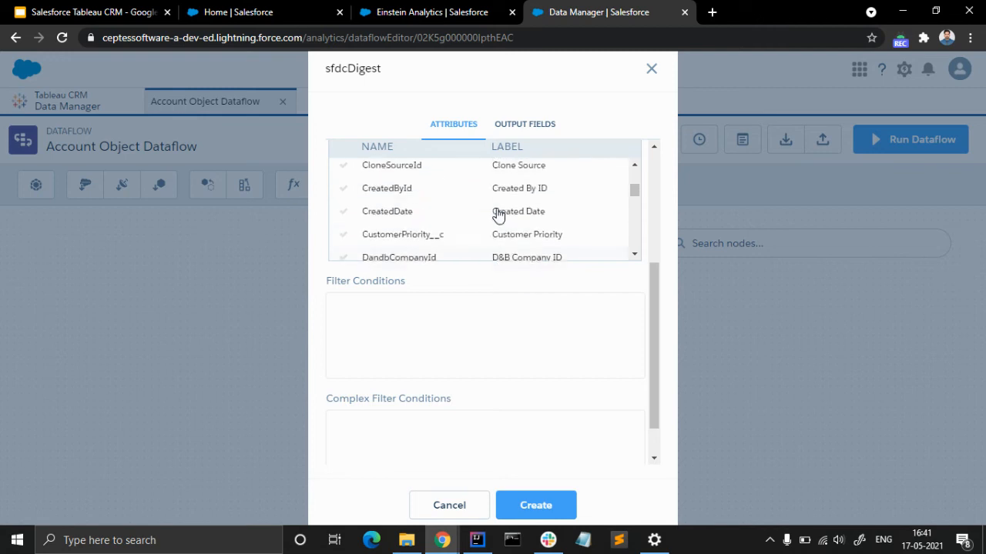
pyautogui.scroll(-2, 509, 202)
pyautogui.scroll(-1, 493, 206)
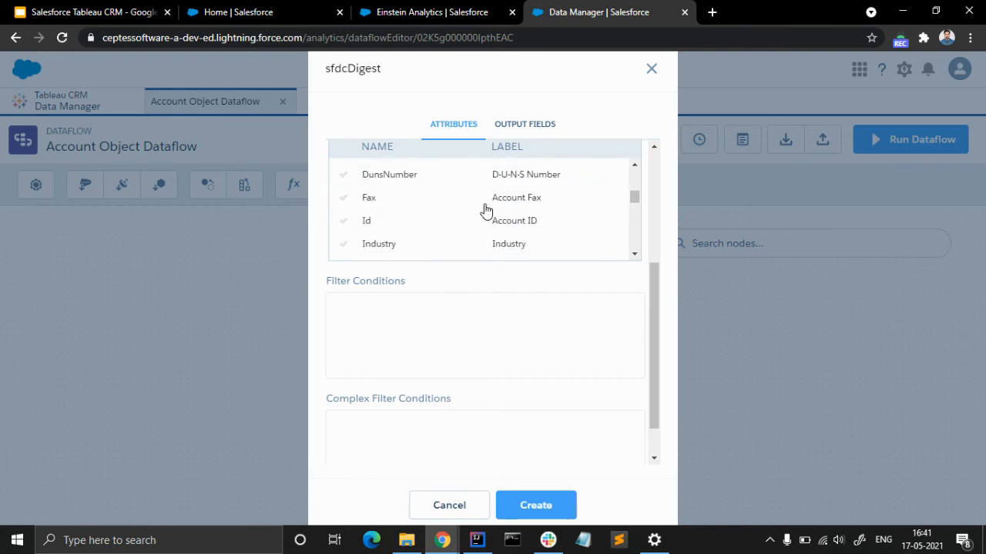
pyautogui.scroll(2, 436, 211)
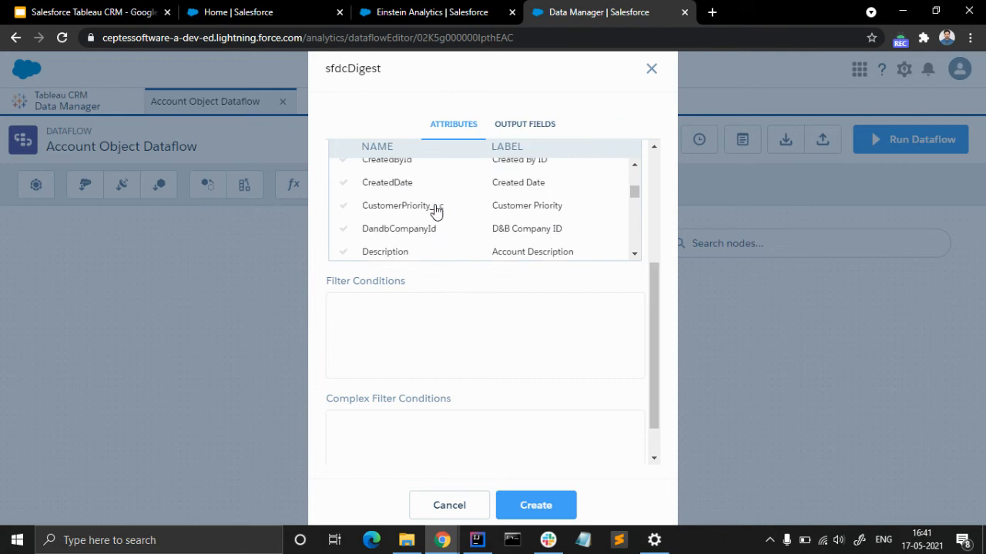
pyautogui.scroll(5, 436, 211)
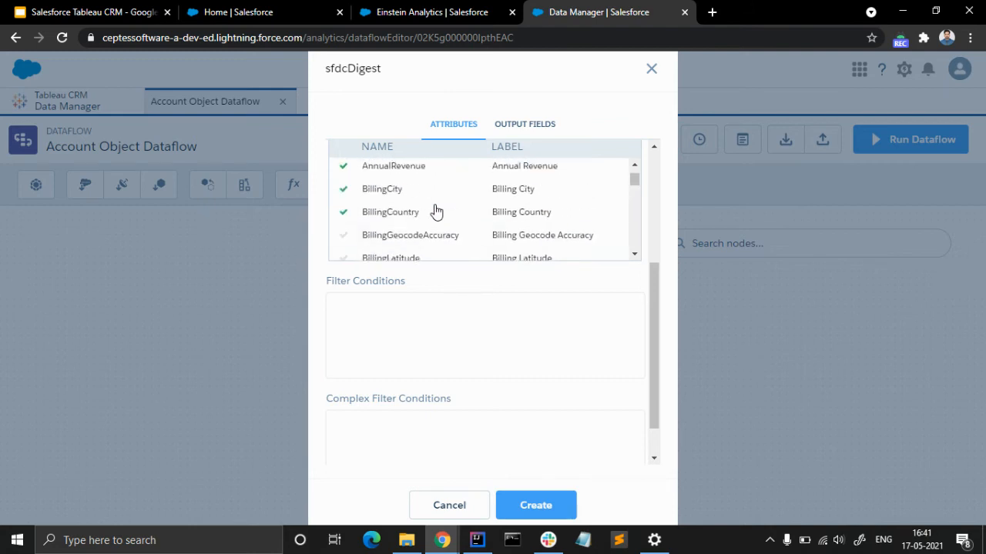
pyautogui.scroll(-8, 441, 206)
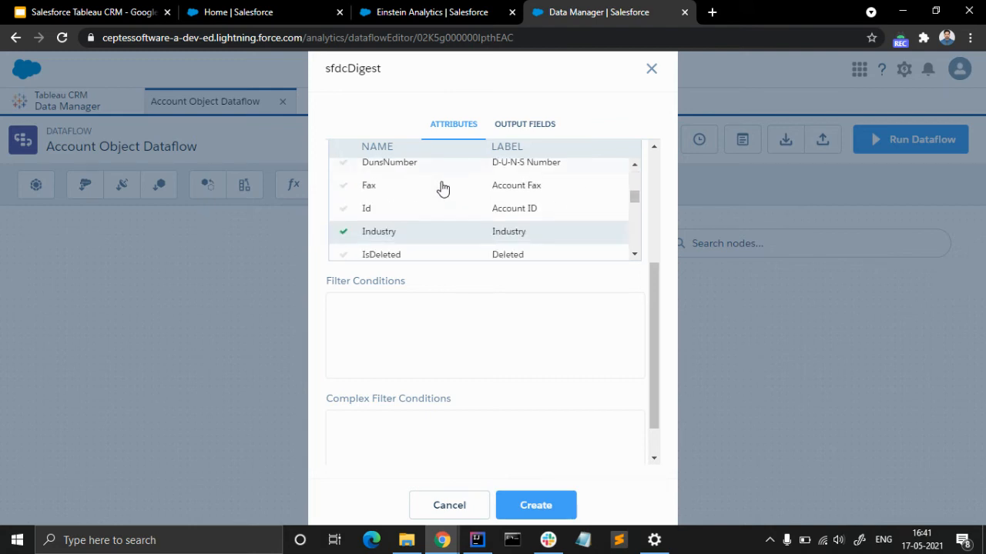
pyautogui.scroll(-1, 443, 189)
pyautogui.click(416, 245)
pyautogui.scroll(-2, 418, 198)
pyautogui.scroll(1, 418, 202)
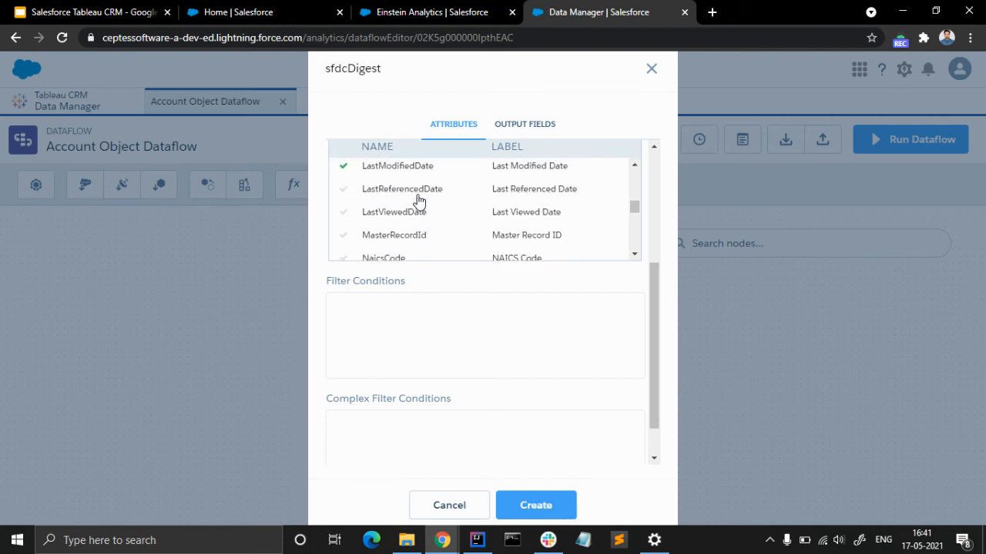
# - Add the NumberOfEmployees and Segment__c fields to the Account Digest node's field selection
pyautogui.scroll(-2, 431, 213)
pyautogui.click(433, 185)
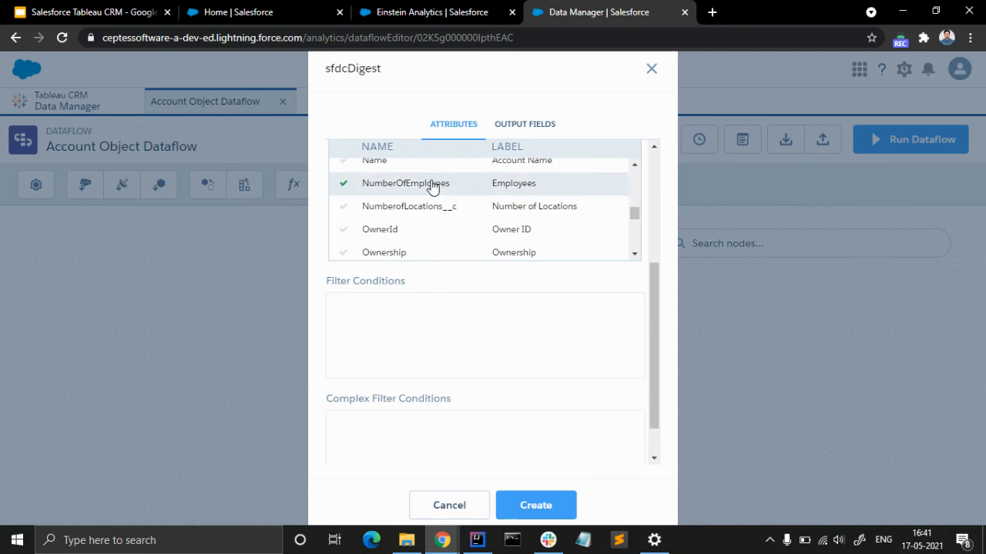
pyautogui.scroll(-1, 443, 213)
pyautogui.scroll(-2, 427, 221)
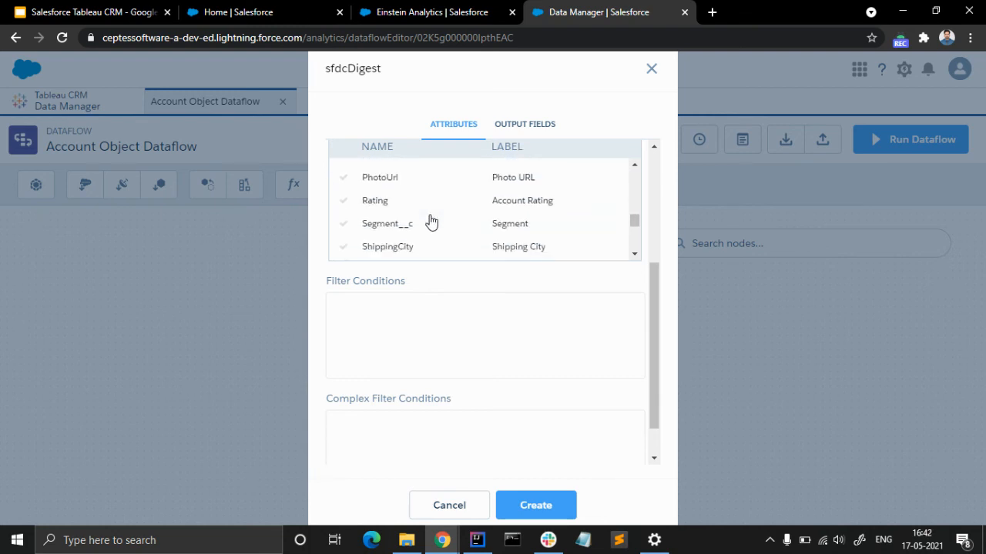
pyautogui.click(419, 225)
# - Add shipping address fields, including ShippingState, to the Account Digest node's field selection
pyautogui.scroll(-1, 452, 223)
pyautogui.scroll(-1, 454, 223)
pyautogui.click(451, 181)
pyautogui.click(453, 202)
pyautogui.scroll(-2, 458, 203)
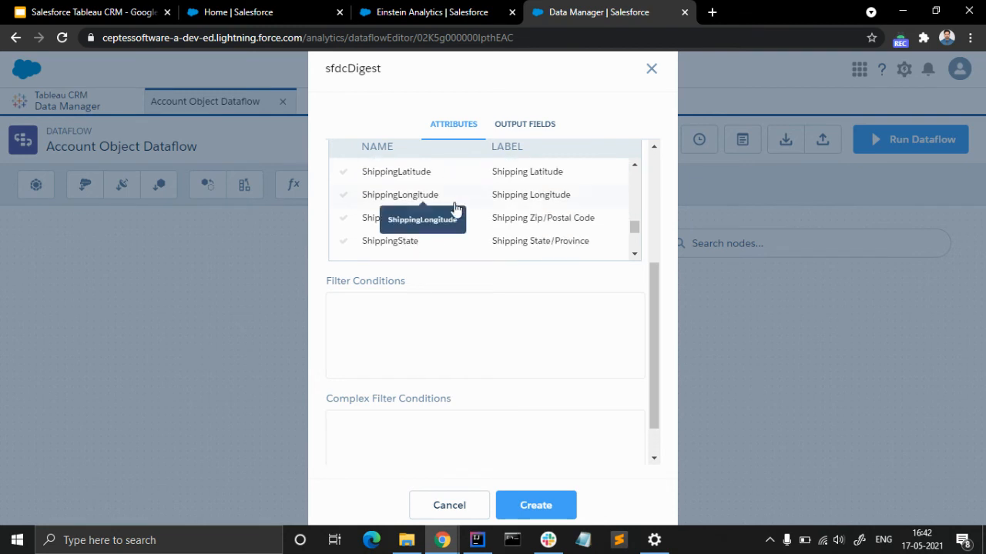
pyautogui.scroll(-2, 453, 212)
pyautogui.click(436, 174)
pyautogui.scroll(-2, 437, 208)
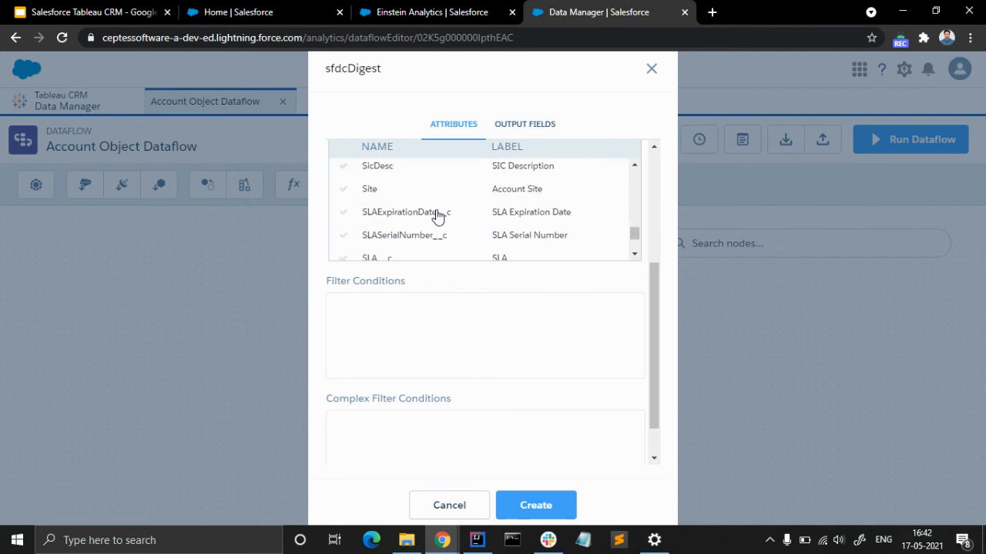
# - Add the Type and YearStarted fields to the selection and create the Account Digest node
pyautogui.scroll(-2, 436, 217)
pyautogui.scroll(2, 437, 216)
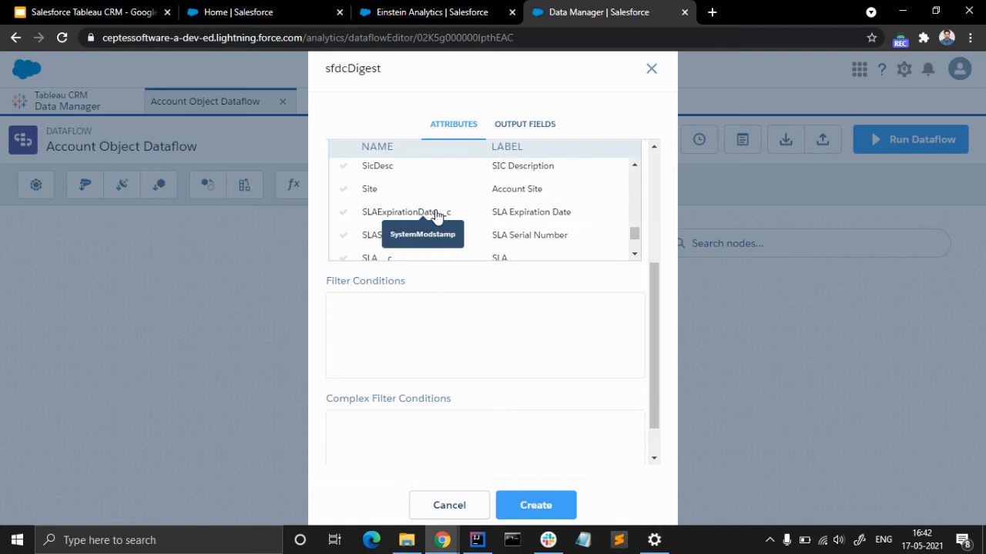
pyautogui.scroll(-2, 437, 216)
pyautogui.scroll(-2, 436, 216)
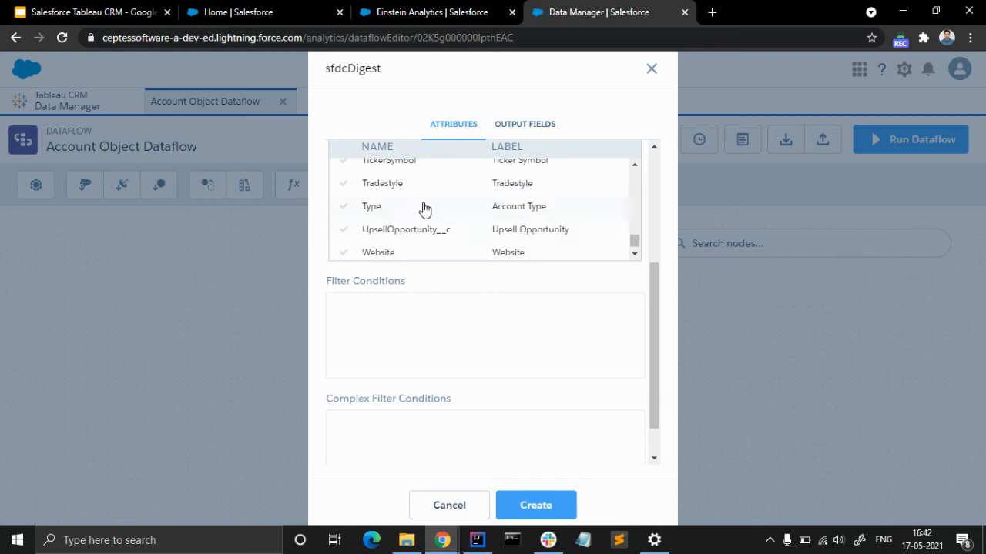
pyautogui.click(424, 206)
pyautogui.scroll(-1, 435, 223)
pyautogui.scroll(-2, 435, 221)
pyautogui.click(446, 207)
pyautogui.click(437, 228)
pyautogui.scroll(3, 505, 285)
pyautogui.scroll(-6, 500, 297)
pyautogui.scroll(-2, 544, 333)
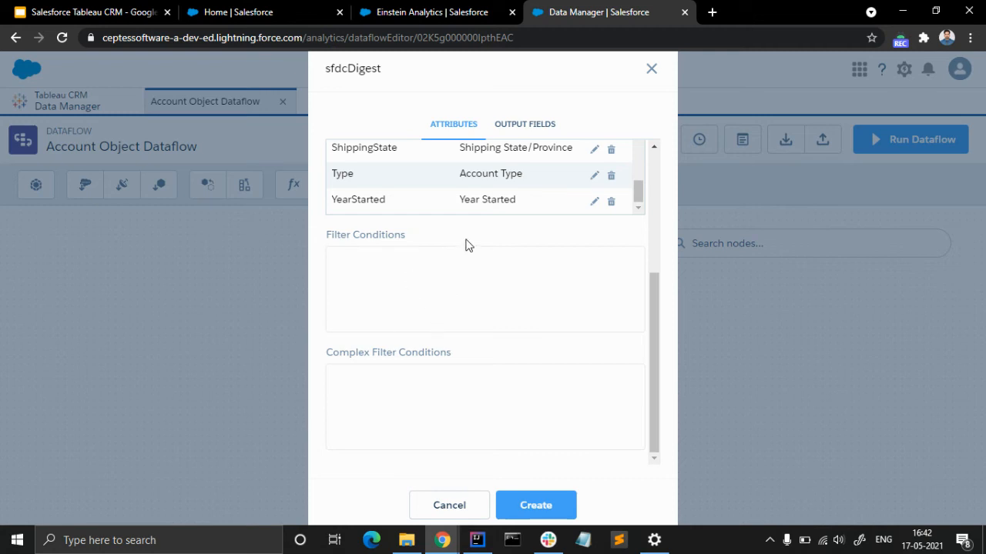
pyautogui.click(561, 509)
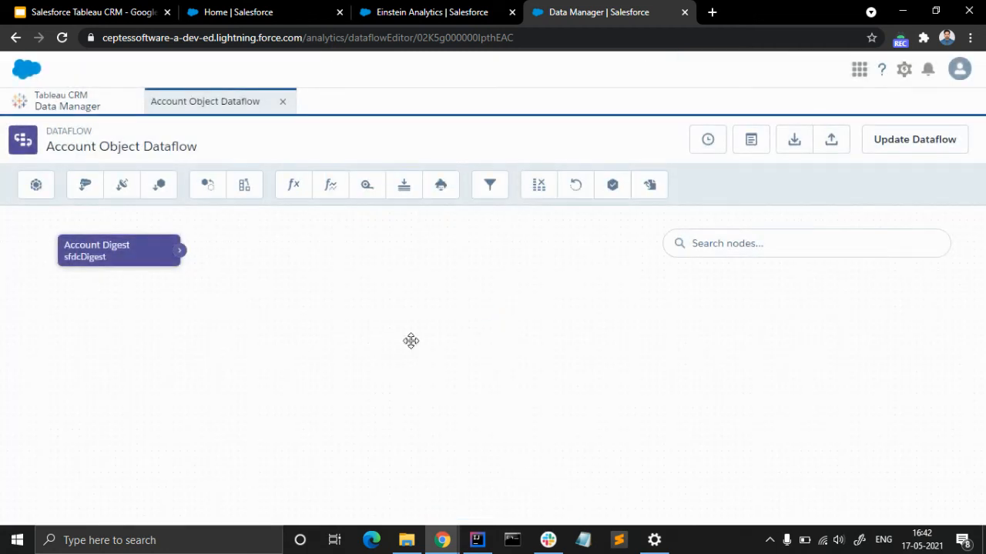
# - Create an sfdcRegister node "Account Register" with source node Account Digest, alias Account_Reg and name "Account Object Dataset"
pyautogui.click(611, 192)
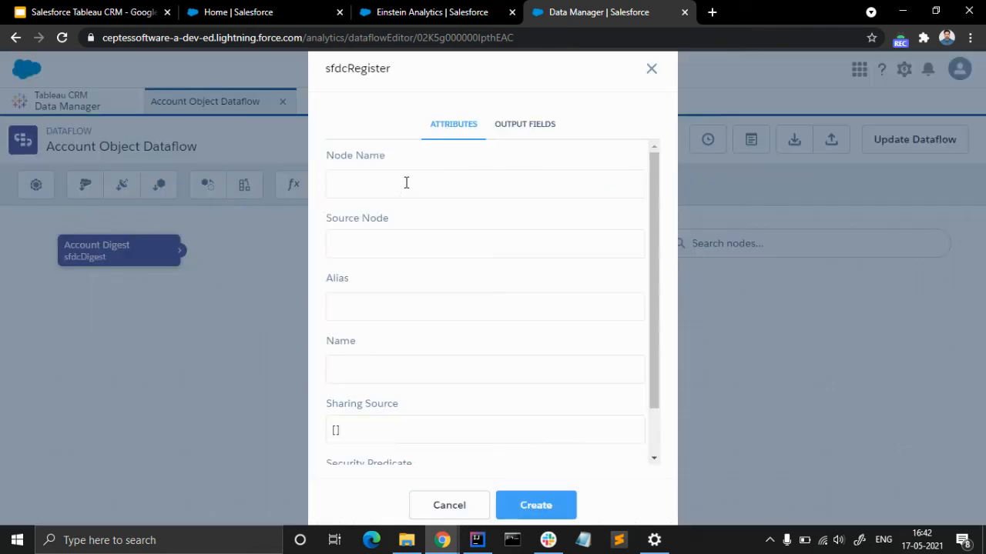
pyautogui.write('Account Register')
pyautogui.click(403, 245)
pyautogui.click(401, 276)
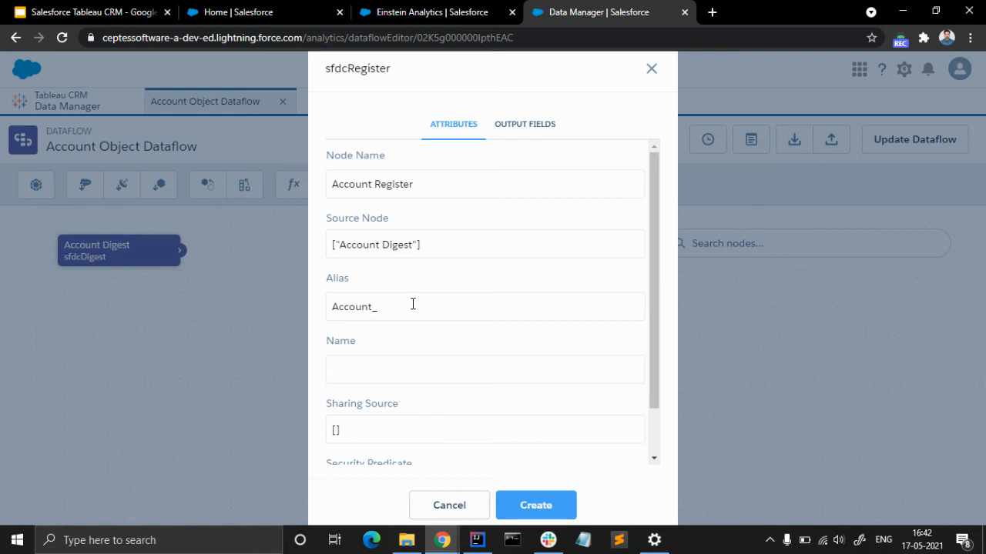
pyautogui.click(385, 368)
pyautogui.write('unt Object Dataset')
pyautogui.scroll(-2, 403, 347)
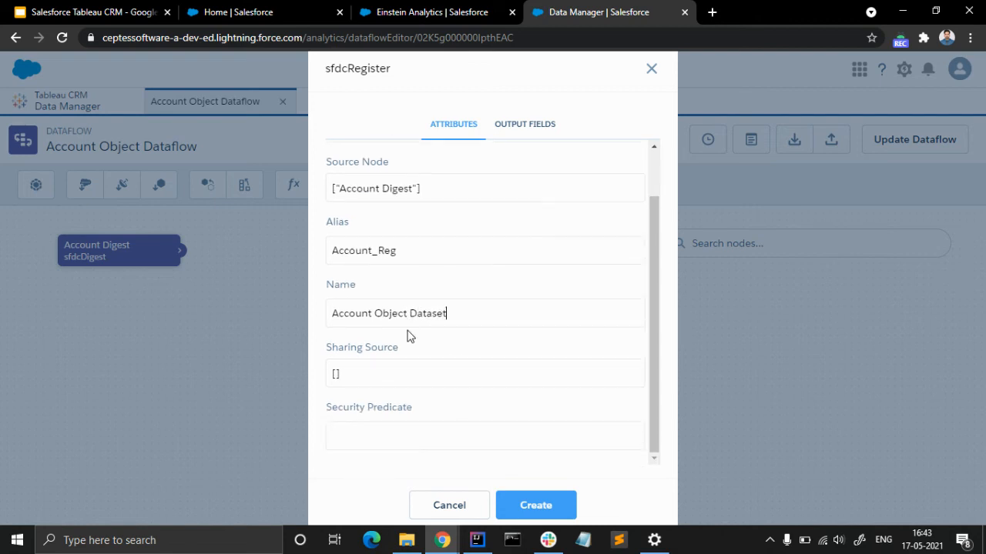
pyautogui.click(537, 506)
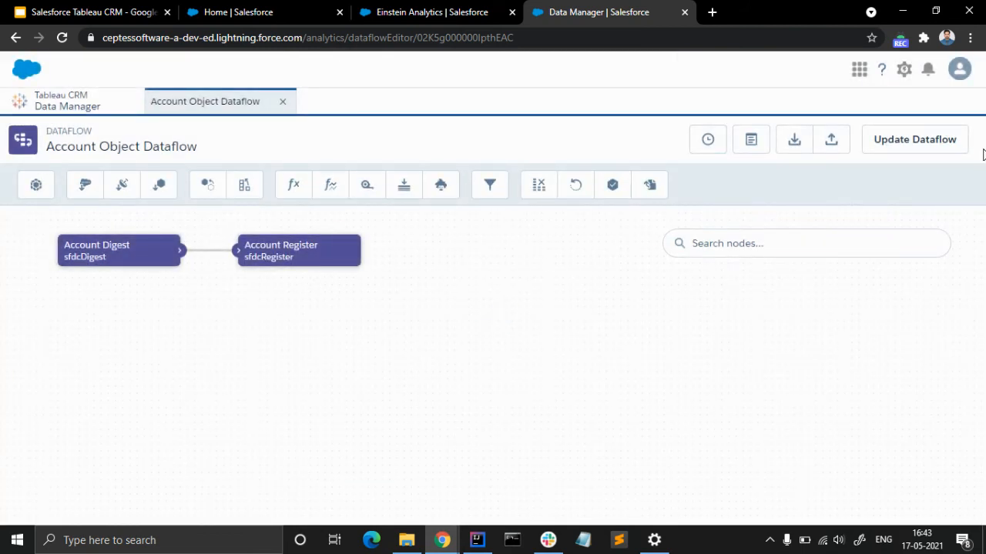
# - Update and run the Account Object Dataflow, refreshing its job status in the monitor
pyautogui.click(931, 148)
pyautogui.click(667, 354)
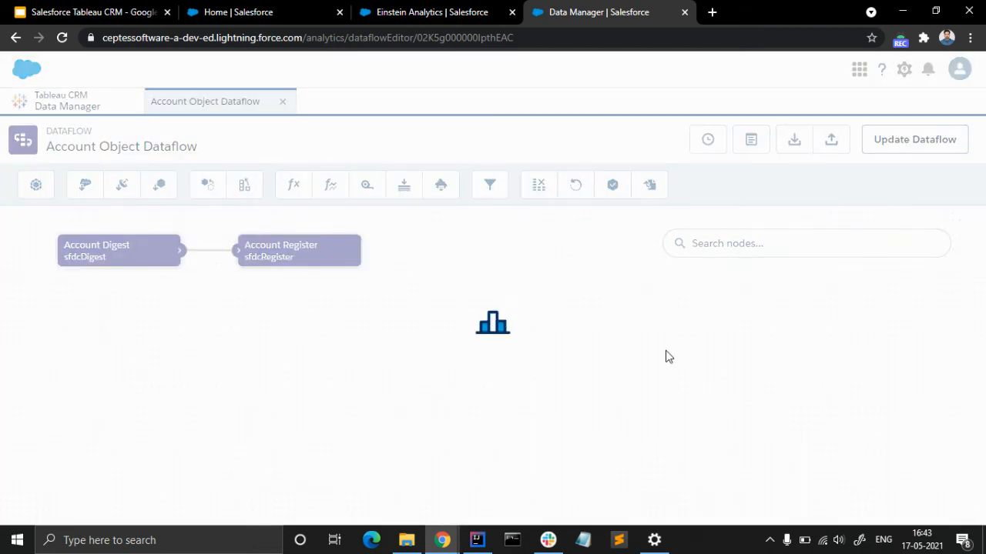
pyautogui.click(886, 148)
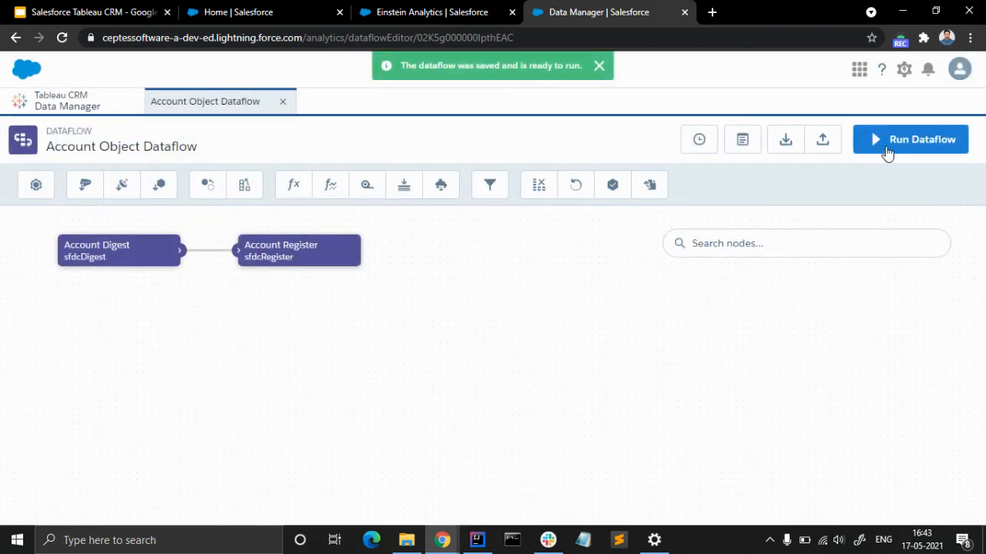
pyautogui.click(682, 330)
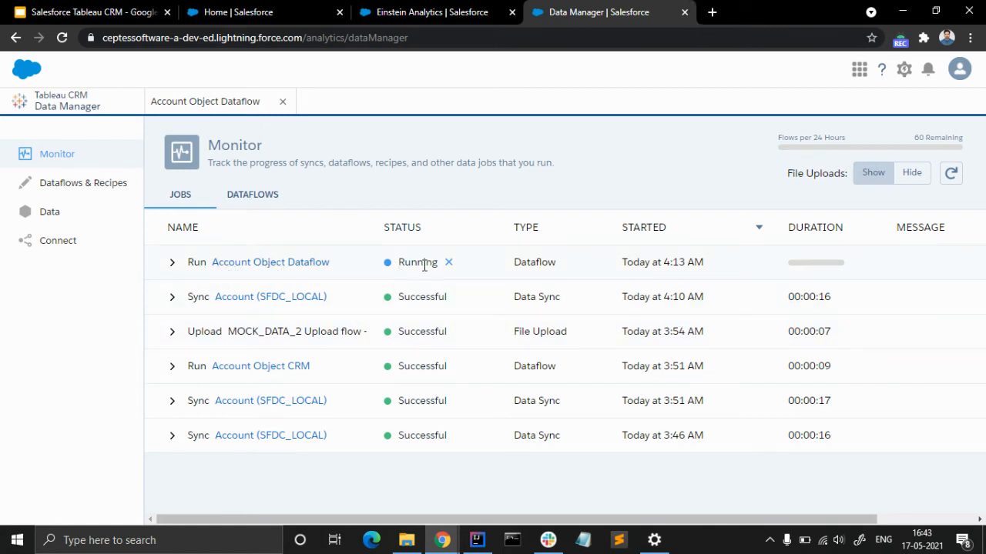
pyautogui.click(947, 175)
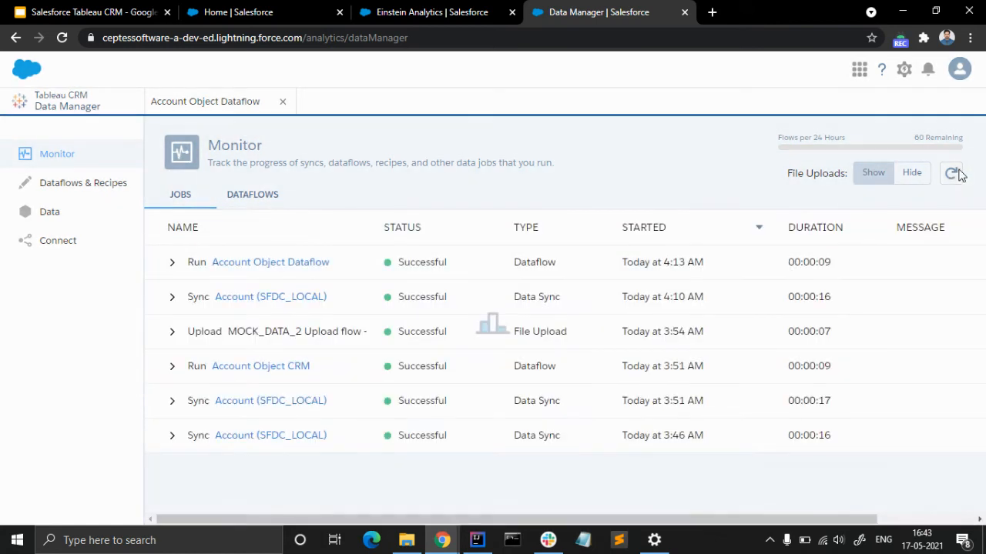
# - Edit the Account Object Dataset and move it to the Tableau CRM Demo app
pyautogui.click(83, 216)
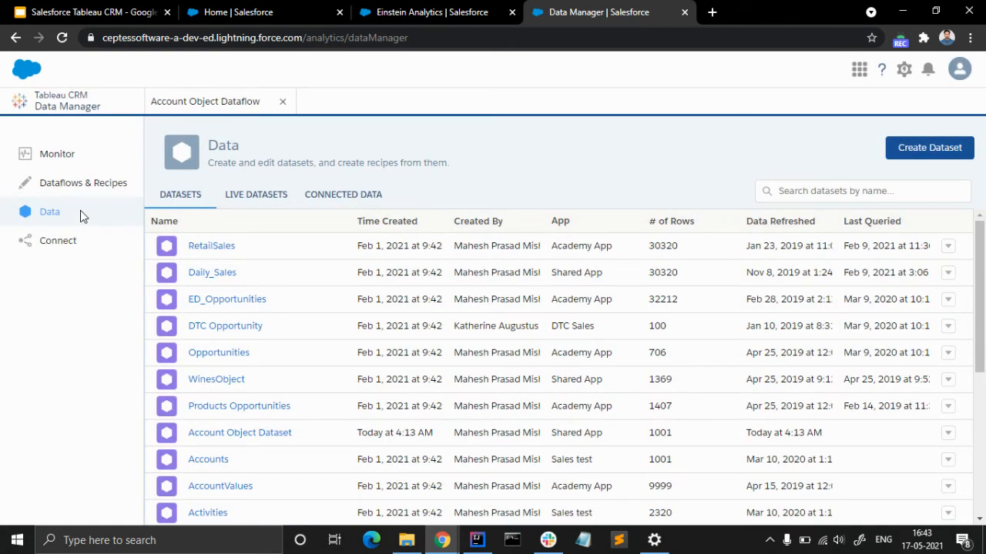
pyautogui.scroll(-2, 337, 350)
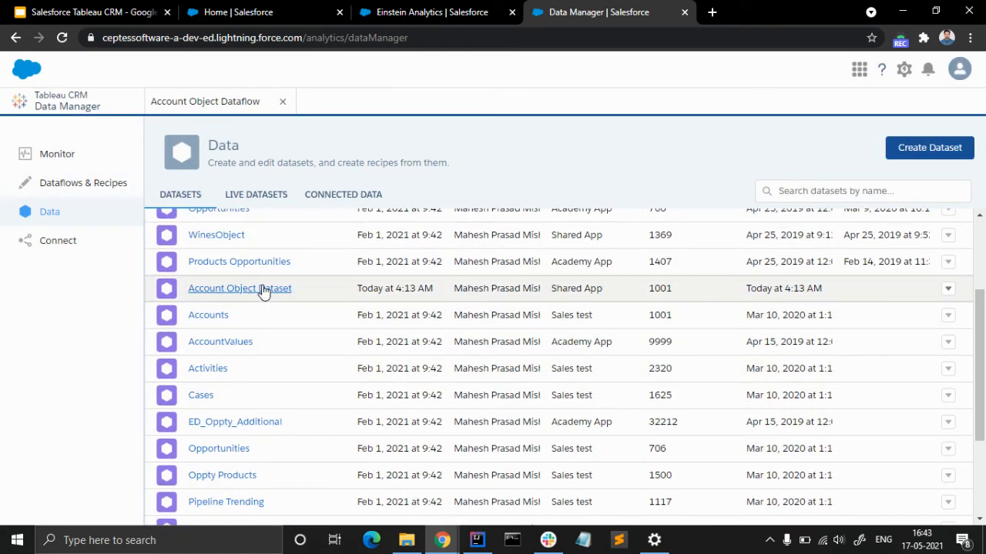
pyautogui.click(947, 288)
pyautogui.click(924, 314)
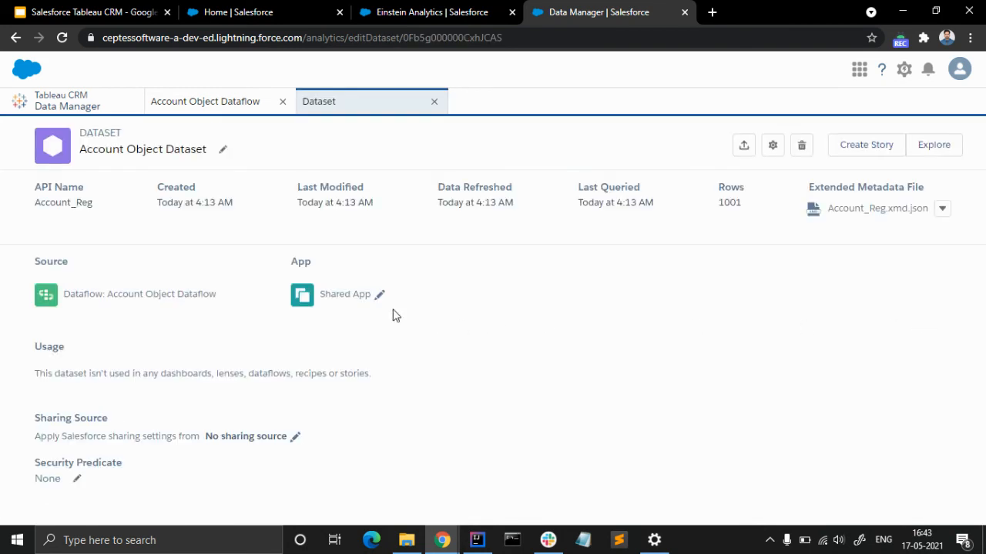
pyautogui.click(380, 296)
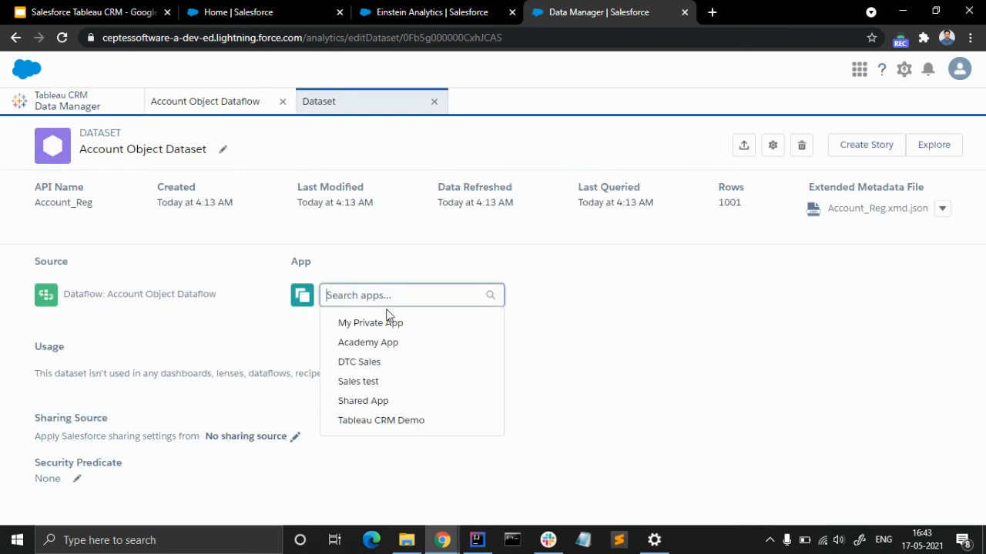
pyautogui.click(407, 423)
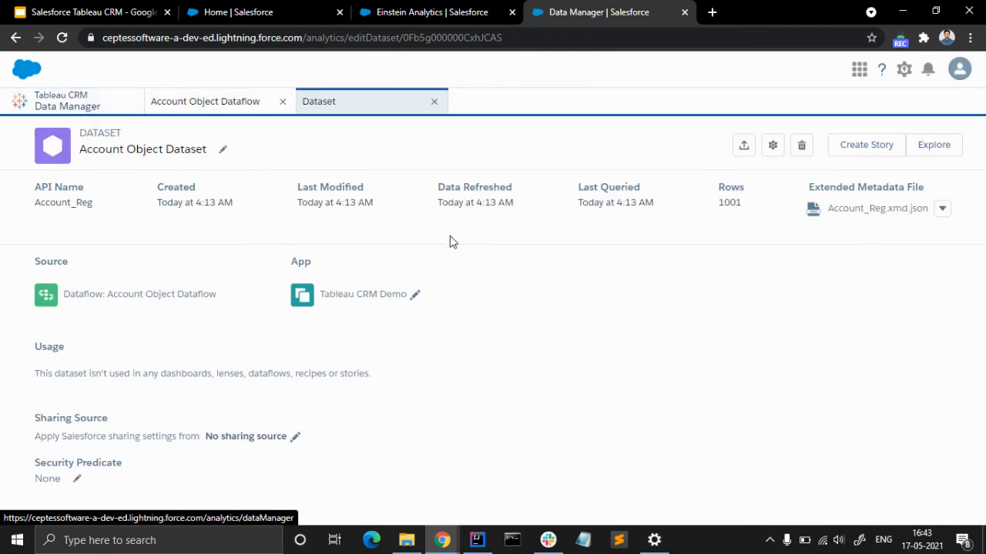
# - Reload Analytics Studio and open the Tableau CRM Demo app from the items created by the current account
pyautogui.click(455, 12)
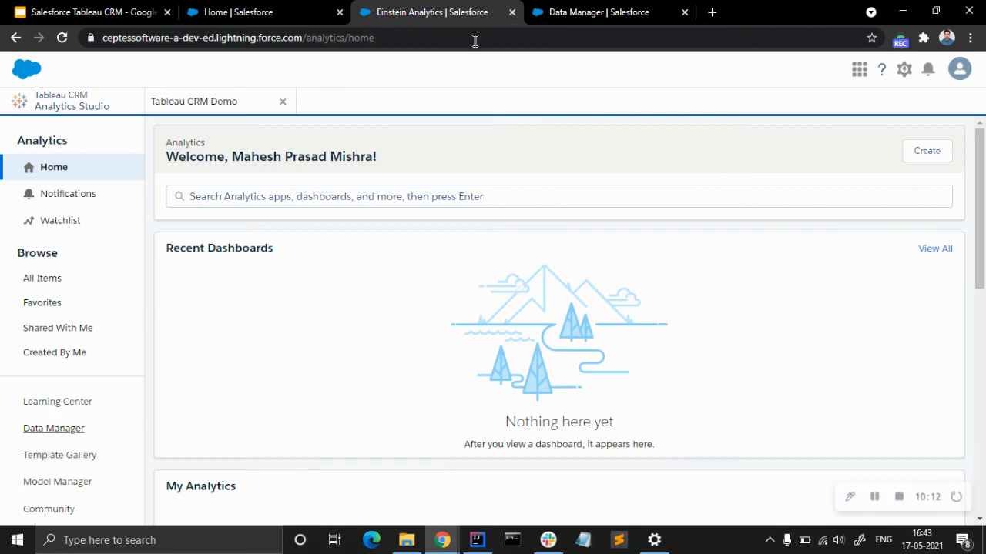
pyautogui.click(64, 38)
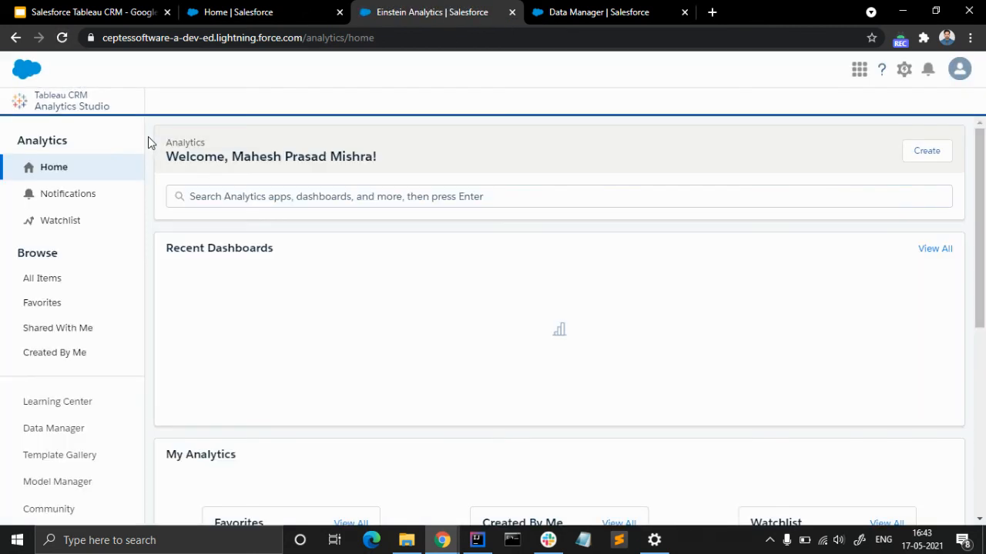
pyautogui.click(82, 354)
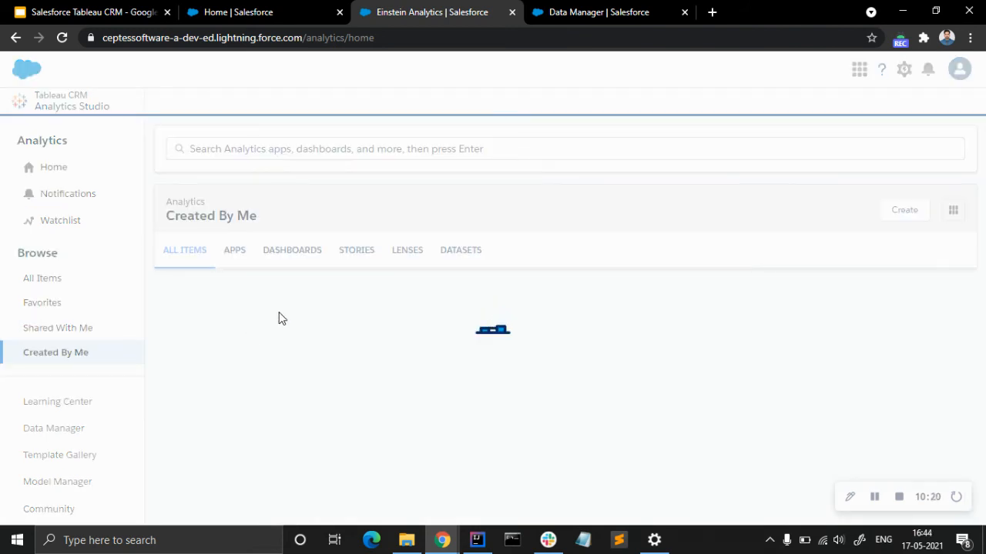
pyautogui.click(228, 367)
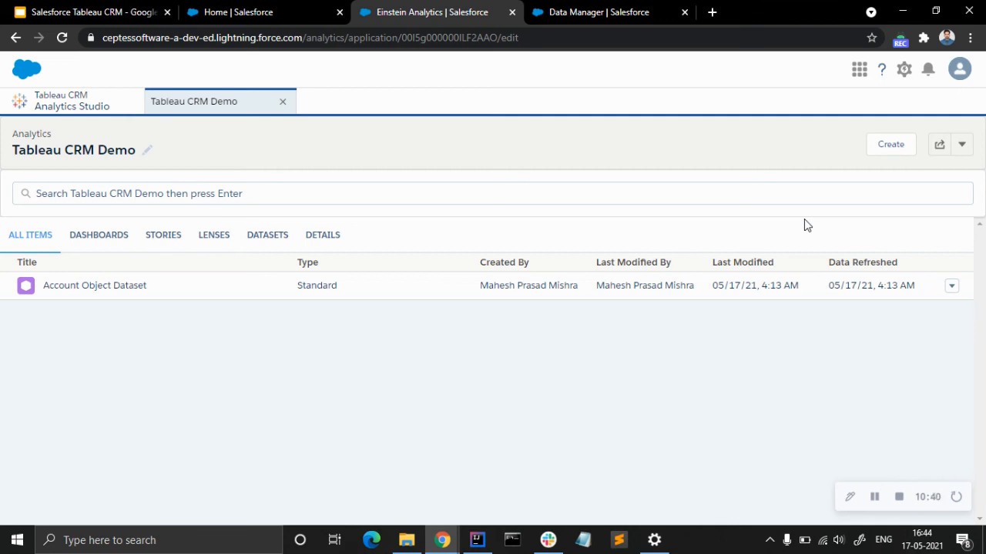
# - Start a new dataset from the CSV file MOCK_DATA (2).csv, keeping the name MOCK_DATA (2) and the Tableau CRM Demo app
pyautogui.click(880, 144)
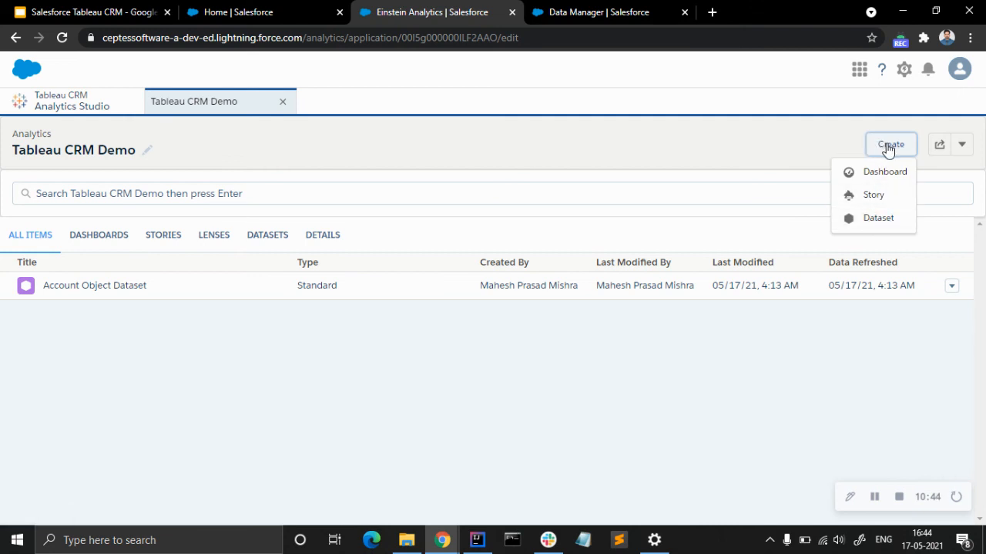
pyautogui.click(875, 220)
pyautogui.click(370, 233)
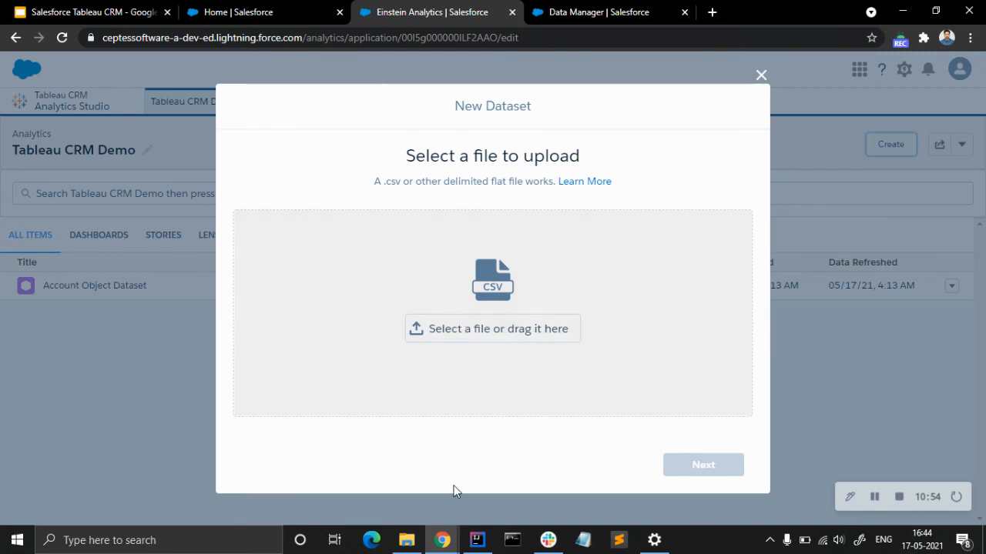
pyautogui.click(407, 540)
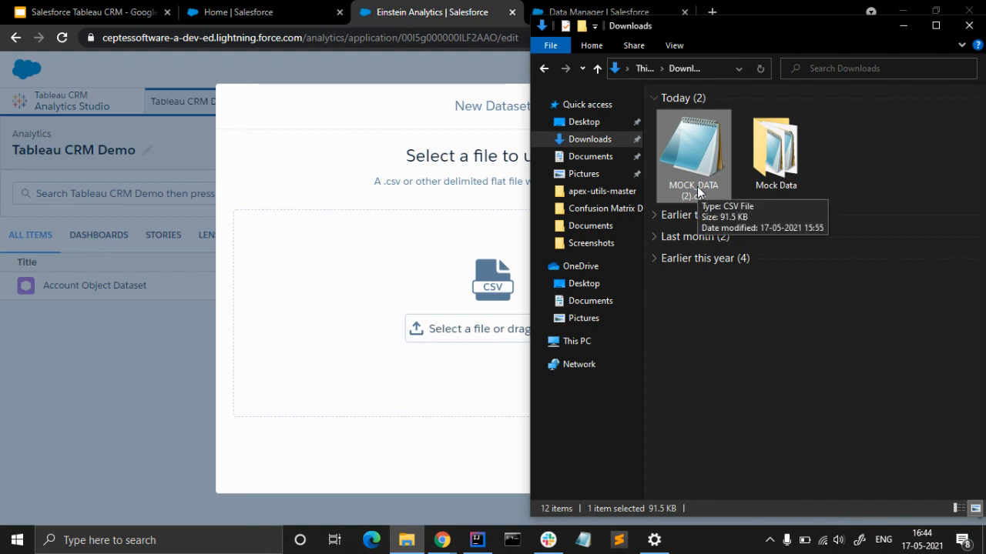
pyautogui.moveTo(697, 183); pyautogui.dragTo(430, 309)
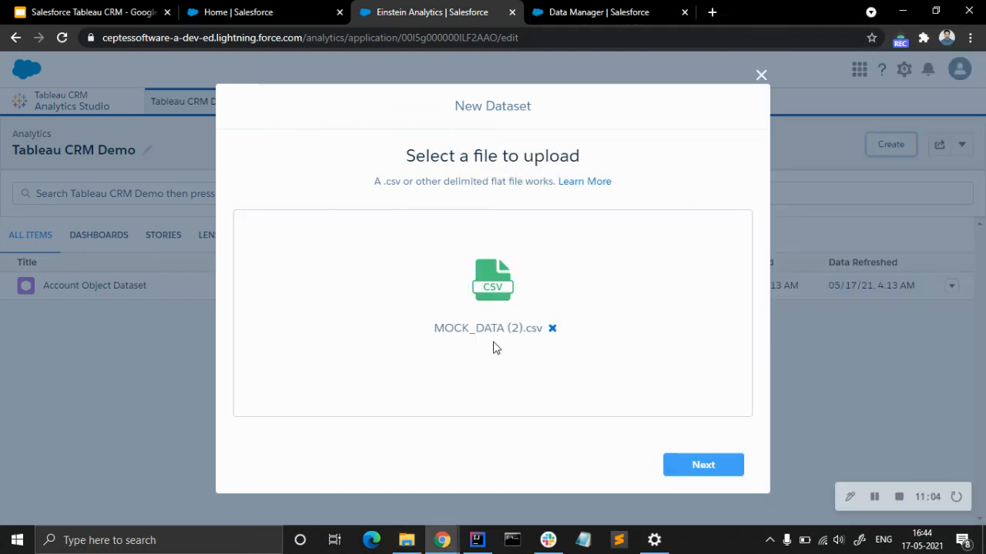
pyautogui.click(693, 466)
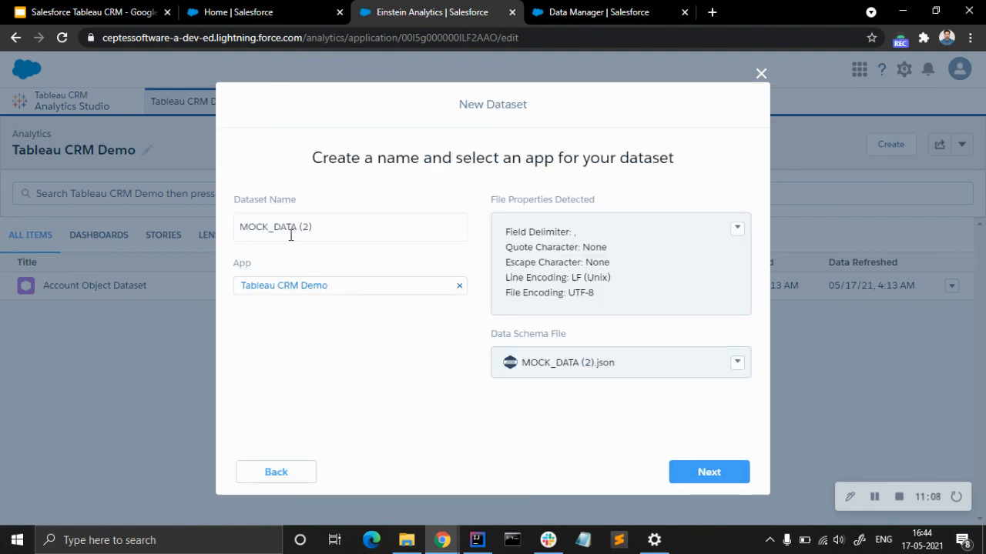
pyautogui.click(705, 472)
# - Review the MOCK_DATA (2) preview rows and the Salary field's attributes, including its number format and available field types
pyautogui.moveTo(275, 448); pyautogui.dragTo(643, 448)
pyautogui.scroll(-5, 562, 331)
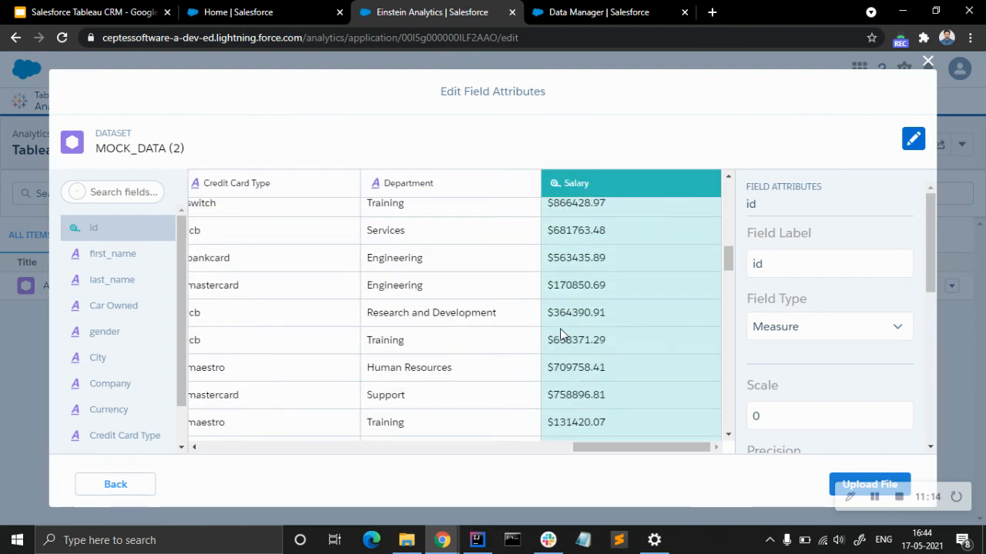
pyautogui.scroll(5, 561, 334)
pyautogui.moveTo(590, 449); pyautogui.dragTo(636, 435)
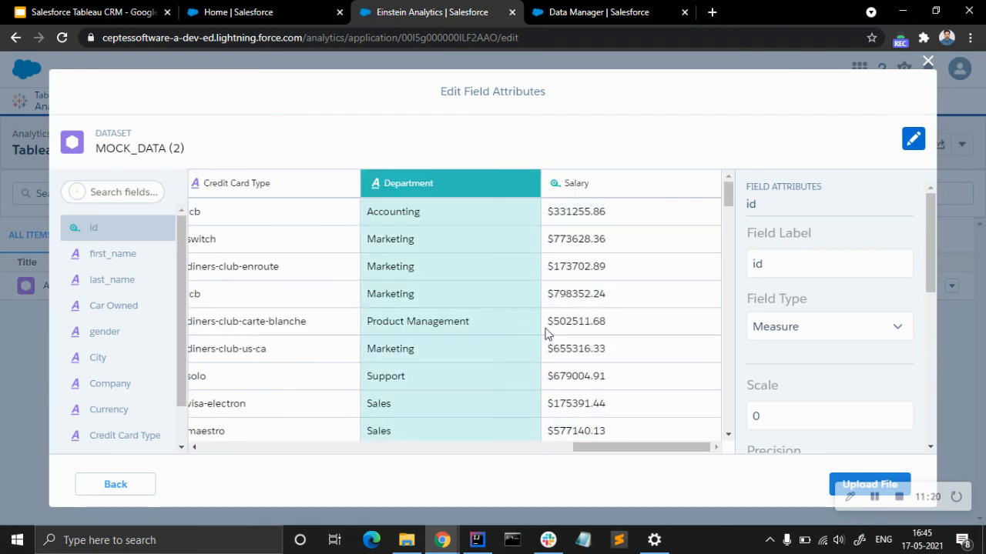
pyautogui.scroll(-3, 575, 334)
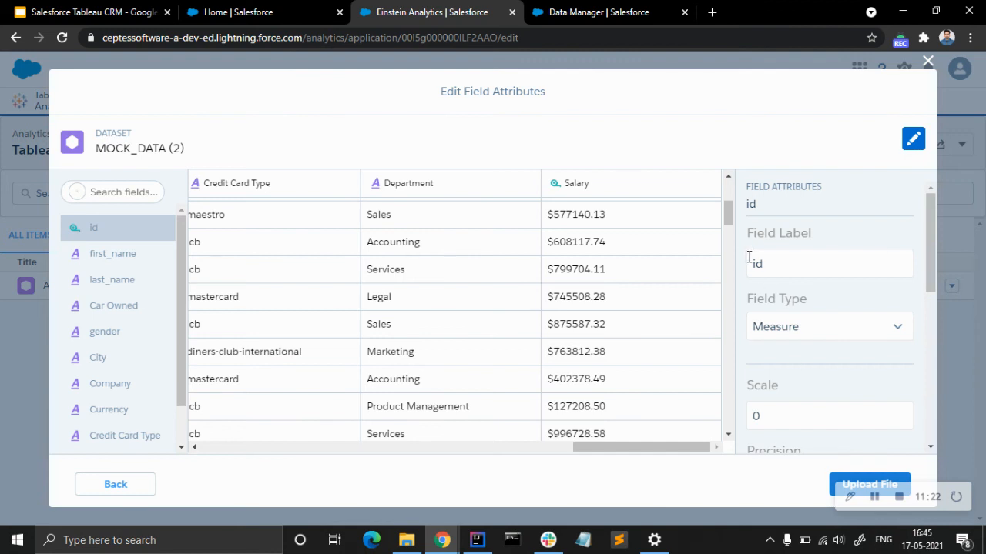
pyautogui.scroll(-5, 819, 261)
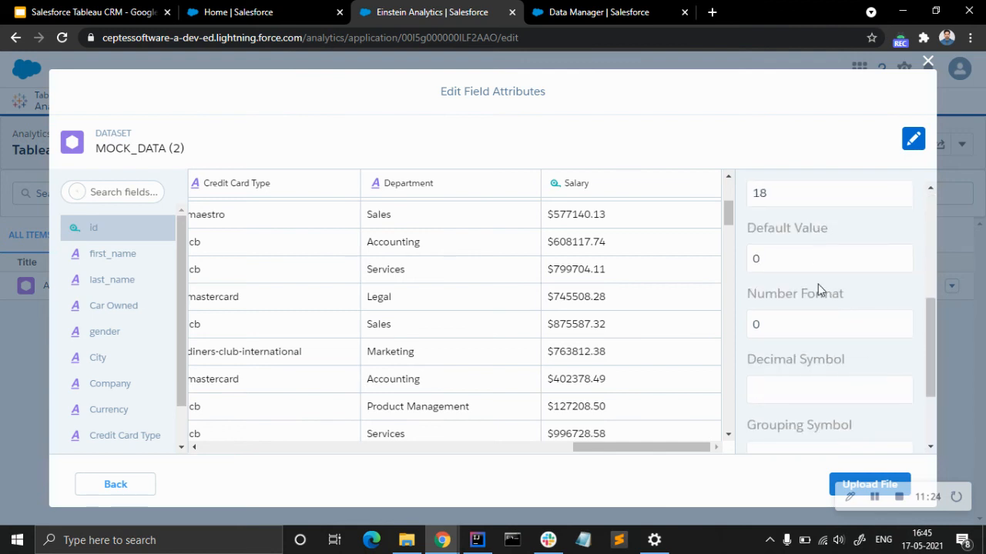
pyautogui.scroll(-3, 829, 312)
pyautogui.click(612, 181)
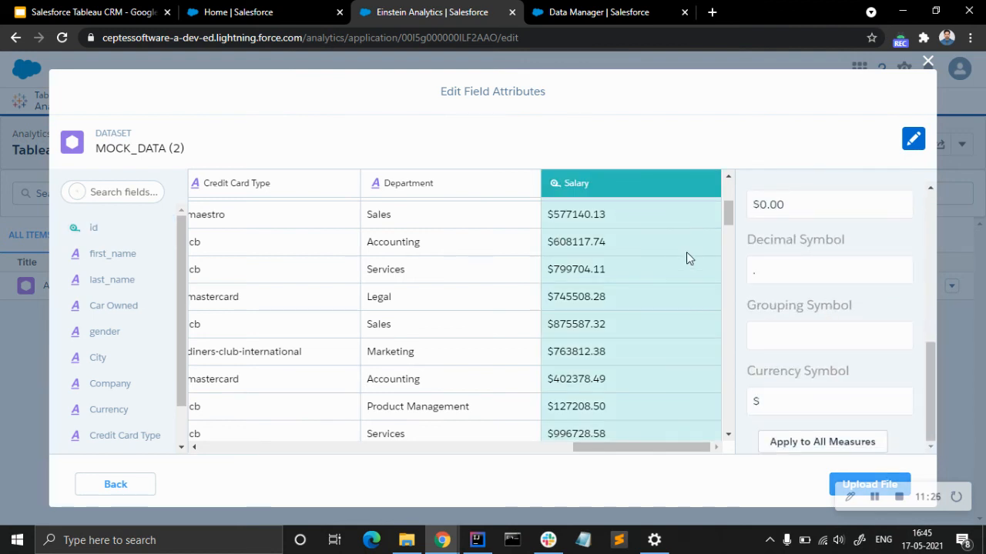
pyautogui.scroll(8, 801, 301)
pyautogui.scroll(-5, 804, 303)
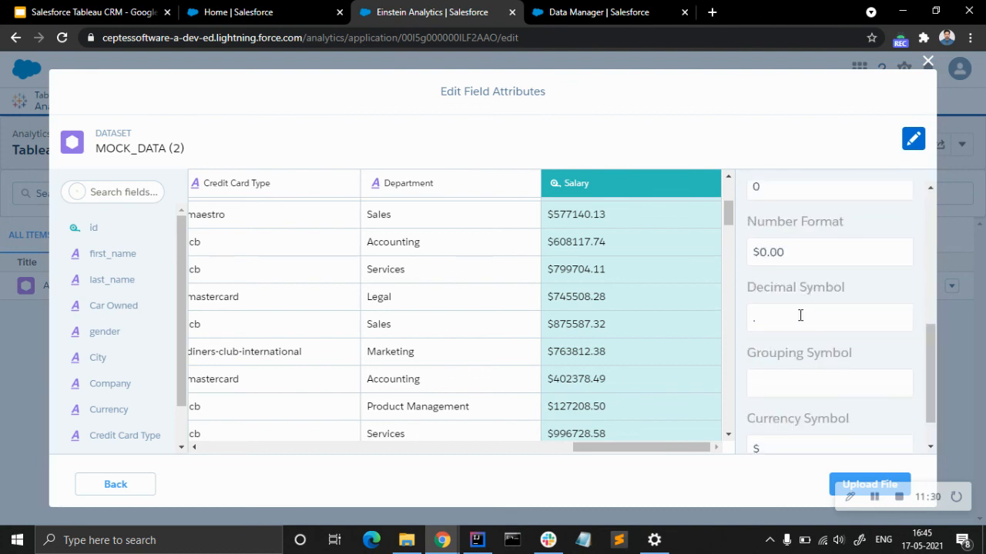
pyautogui.scroll(-2, 781, 342)
pyautogui.scroll(8, 779, 354)
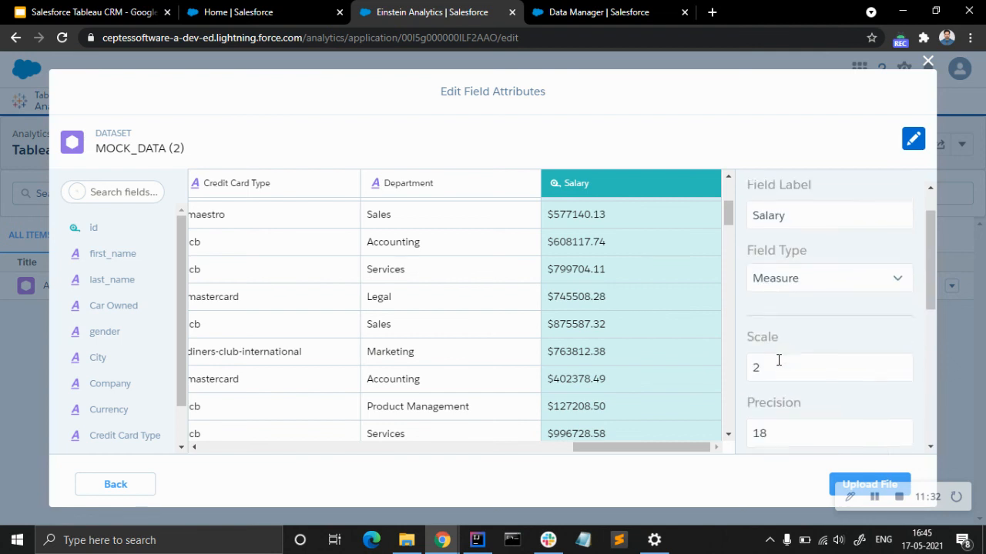
pyautogui.click(802, 334)
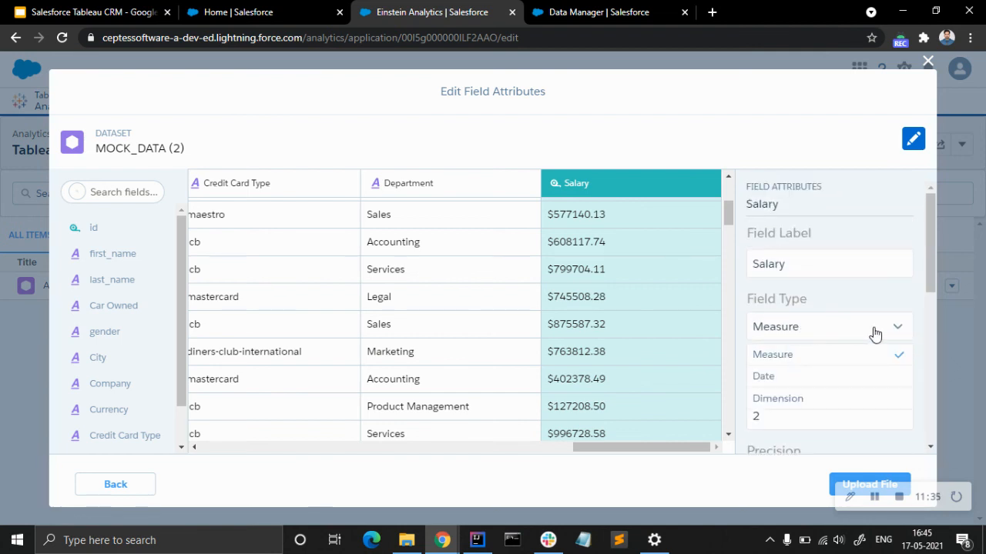
pyautogui.click(819, 328)
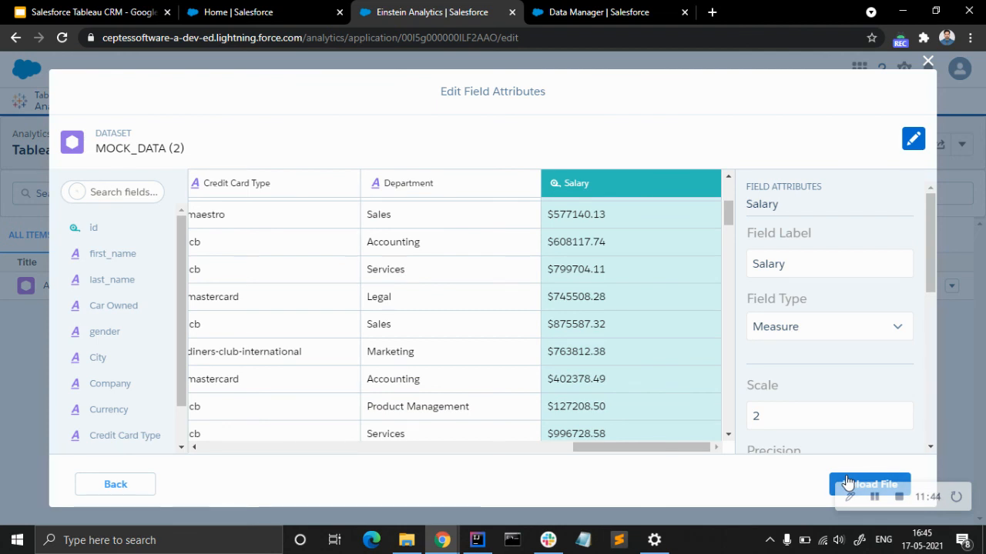
# - Upload the MOCK_DATA (2) file as a dataset and reload the Tableau CRM Demo app's item list
pyautogui.click(847, 482)
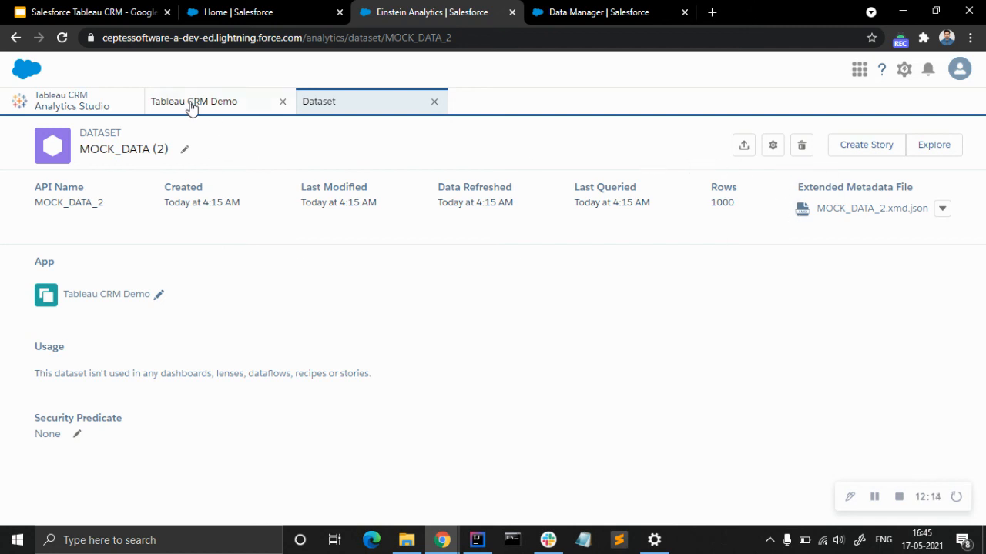
pyautogui.click(95, 104)
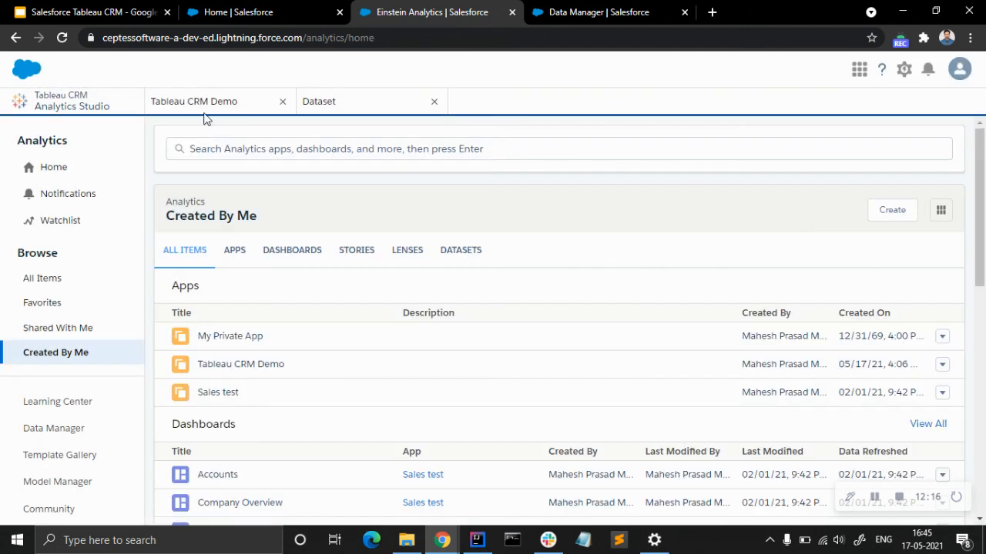
pyautogui.click(199, 101)
pyautogui.click(62, 38)
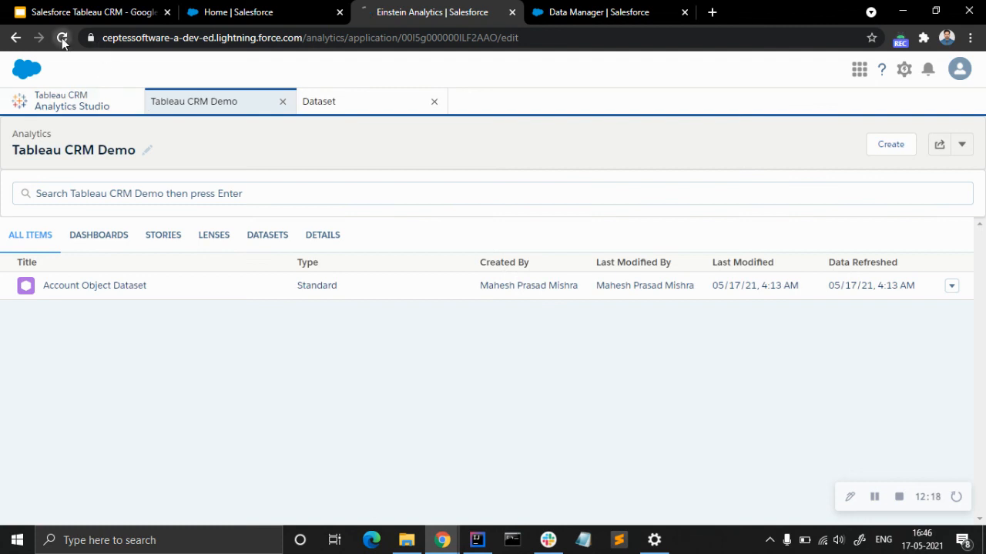